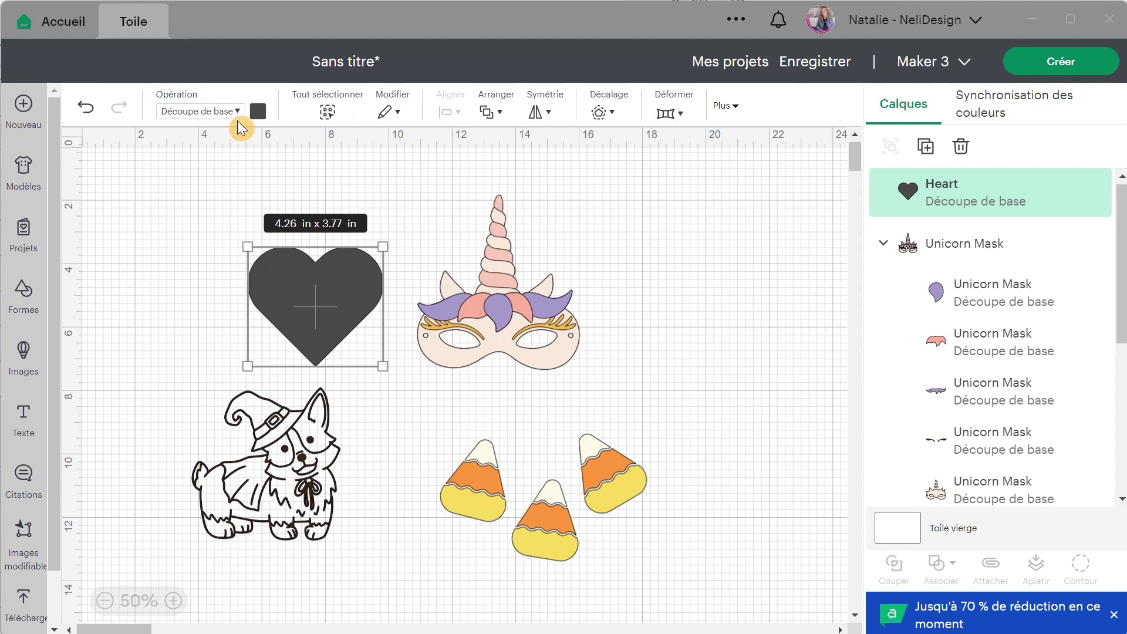
left_click(22, 427)
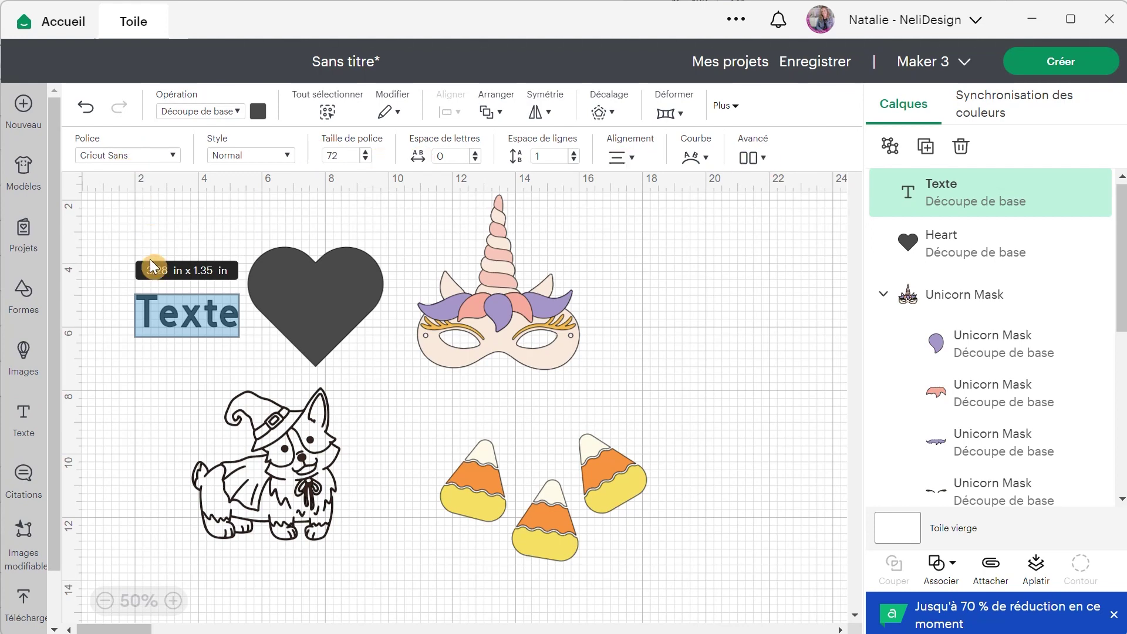
left_click(125, 250)
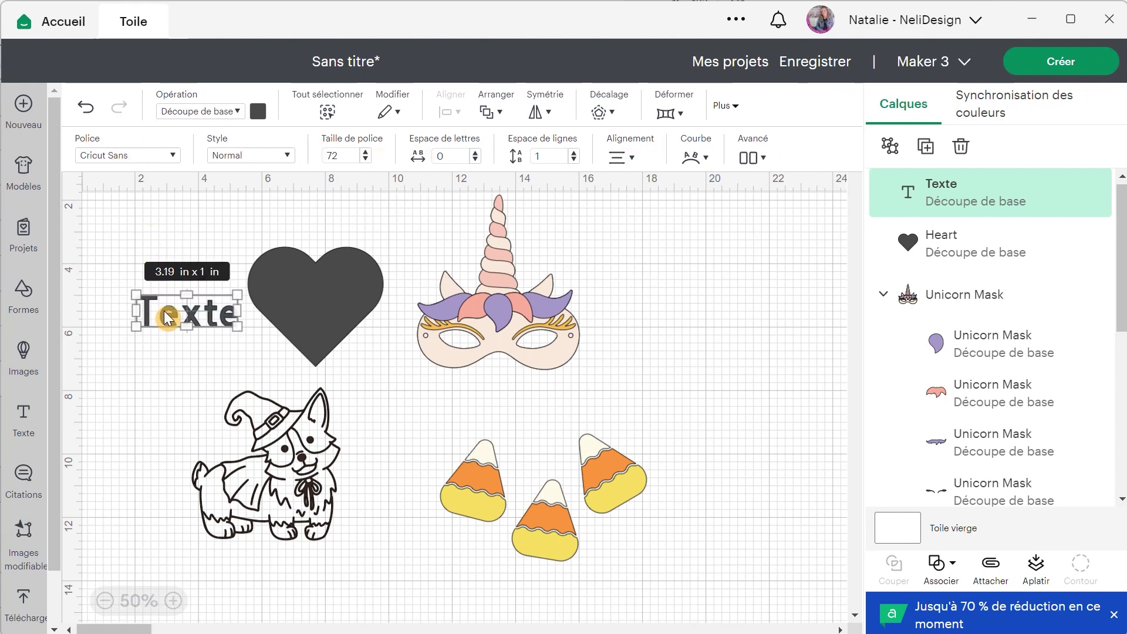
key("Delete")
Apply Déformer style 10 to the heart.
left_click(305, 287)
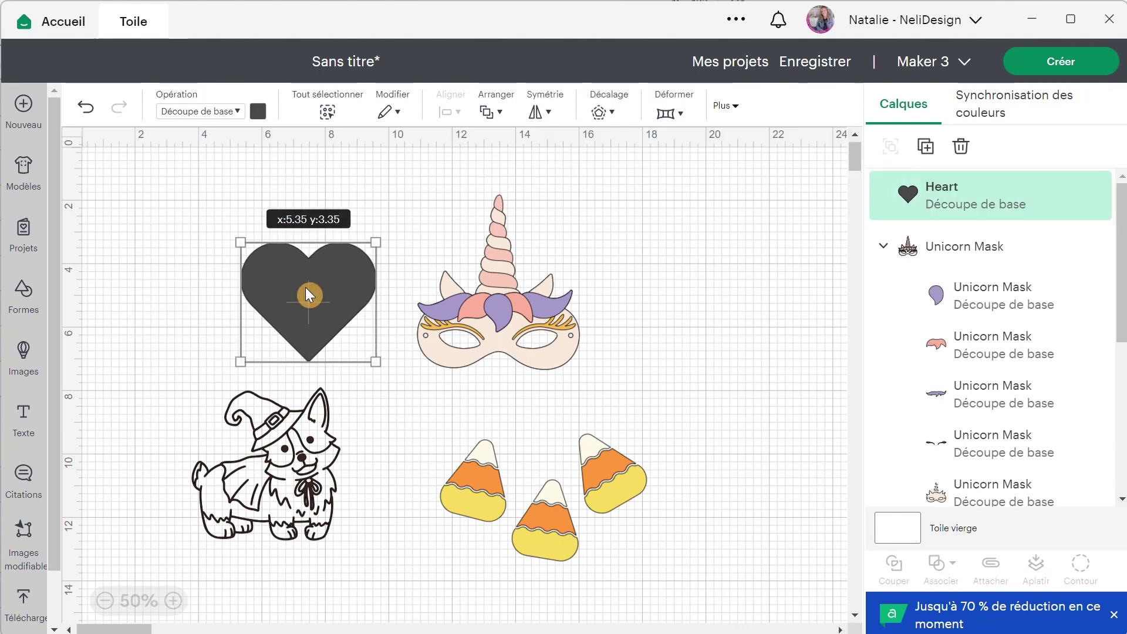
left_click(680, 120)
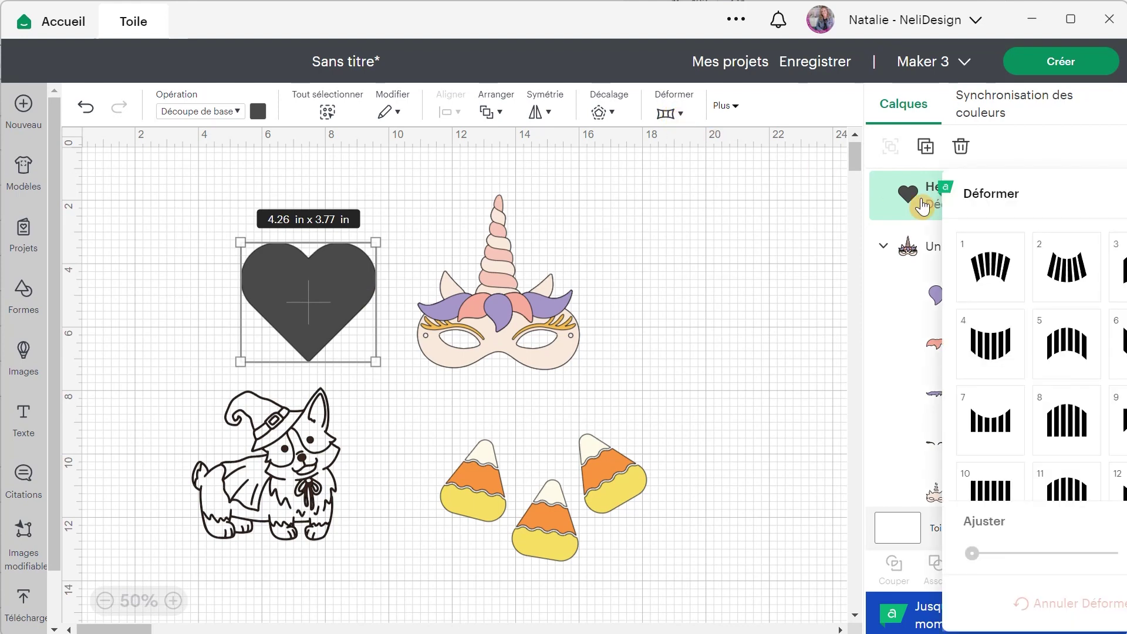
left_click_drag(988, 187, 816, 151)
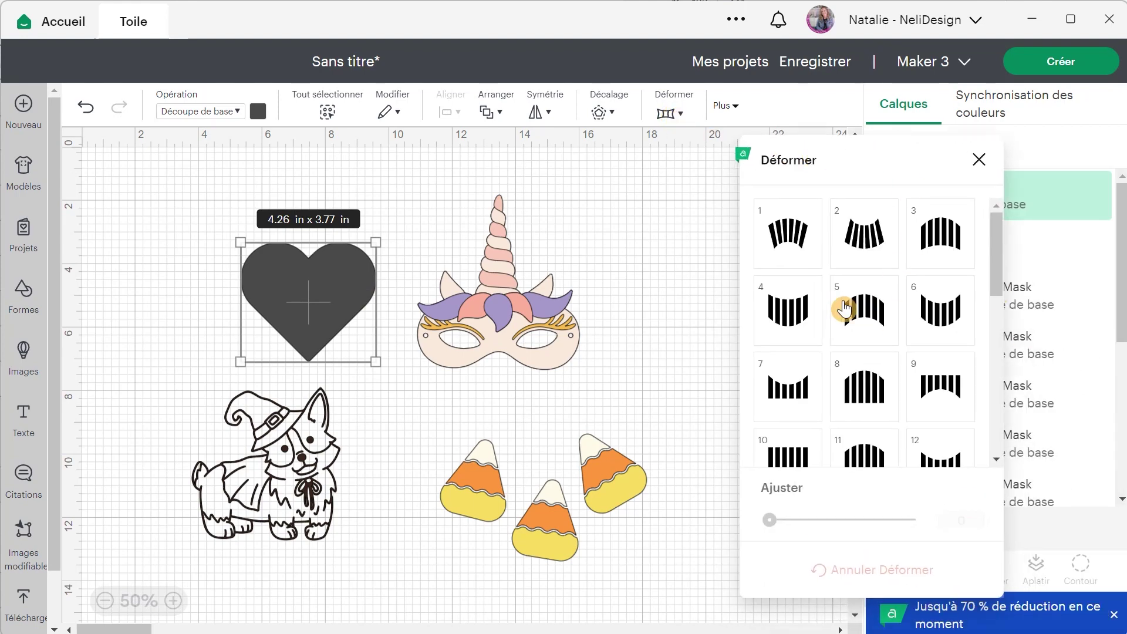
scroll(874, 299, "down", 5)
scroll(873, 298, "down", 2)
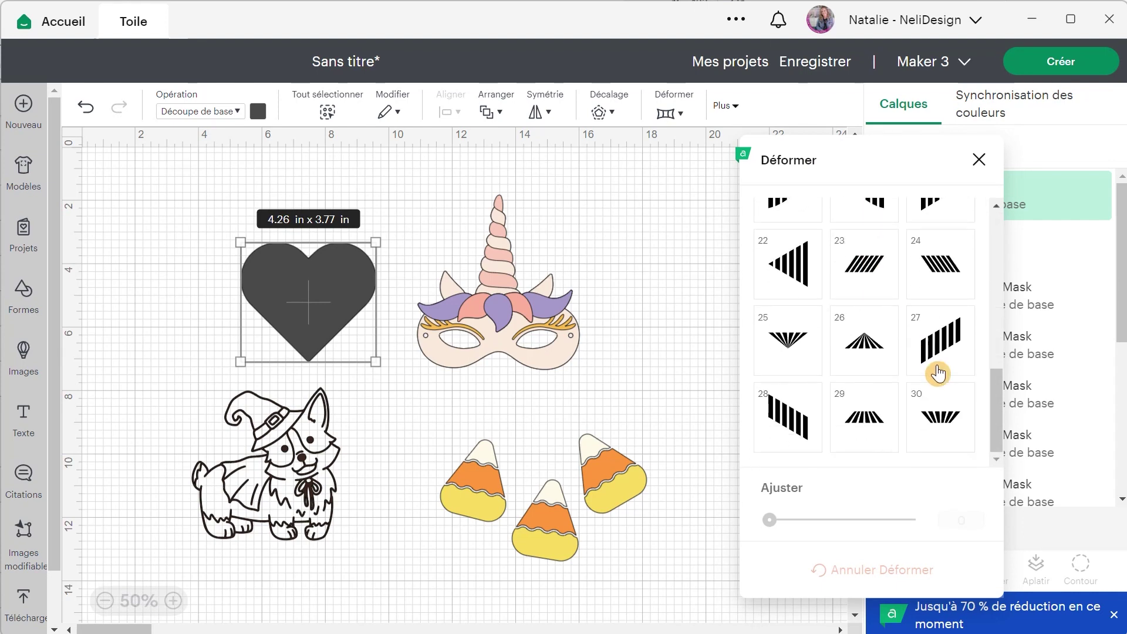
scroll(881, 397, "up", 5)
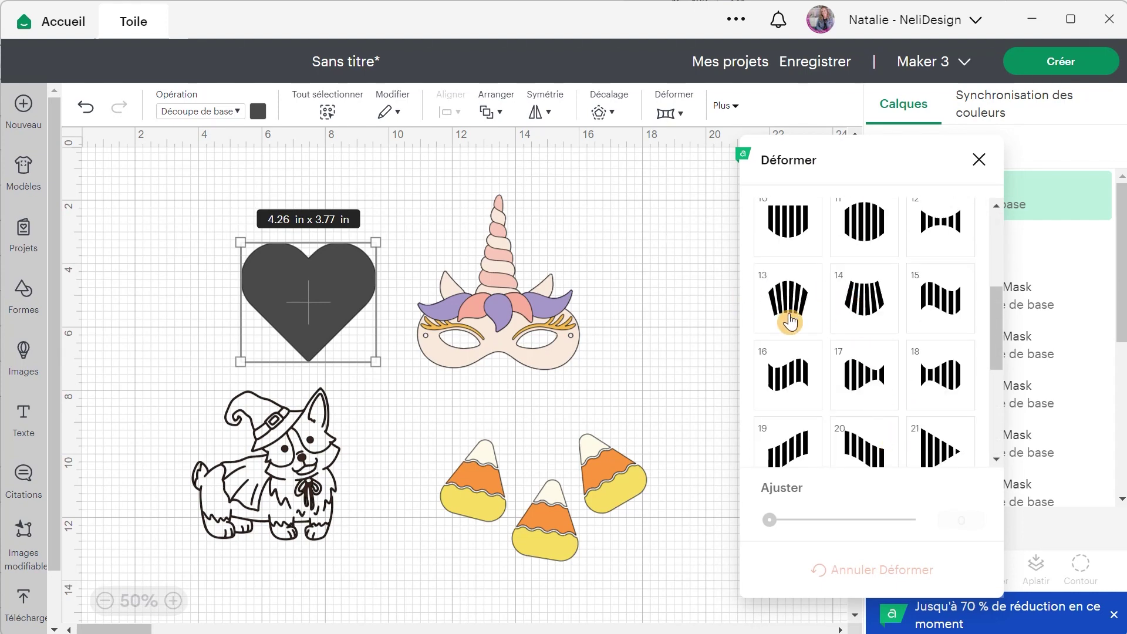
left_click(788, 235)
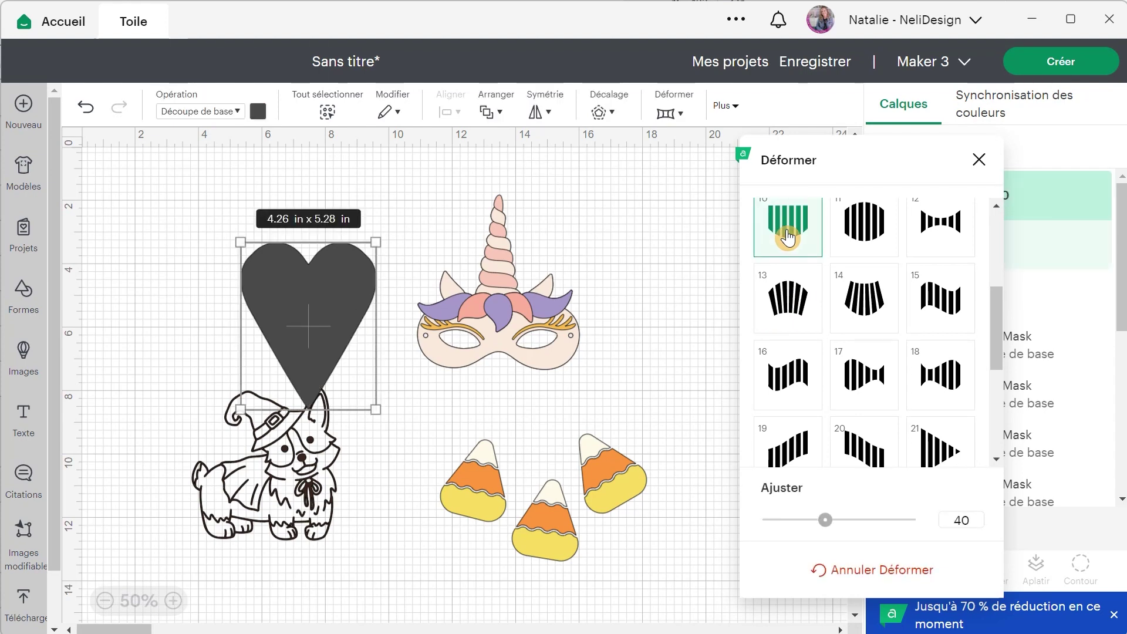
Move the warped heart up above the corgi and set its Déformer adjustment to 39.
left_click_drag(347, 306, 353, 258)
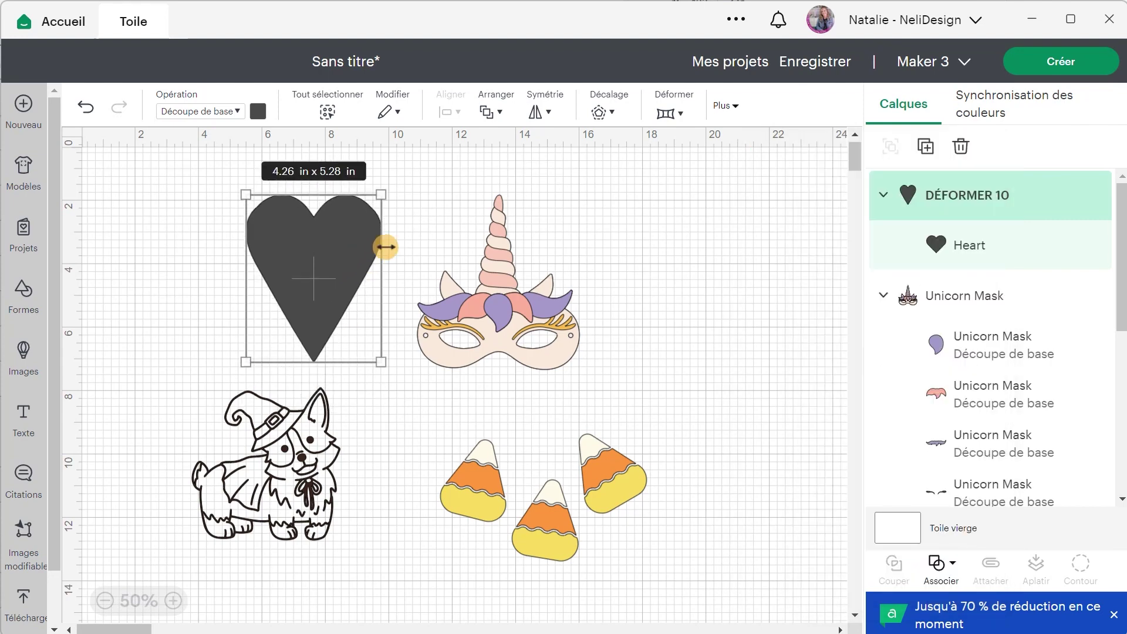
left_click(675, 112)
scroll(834, 310, "down", 3)
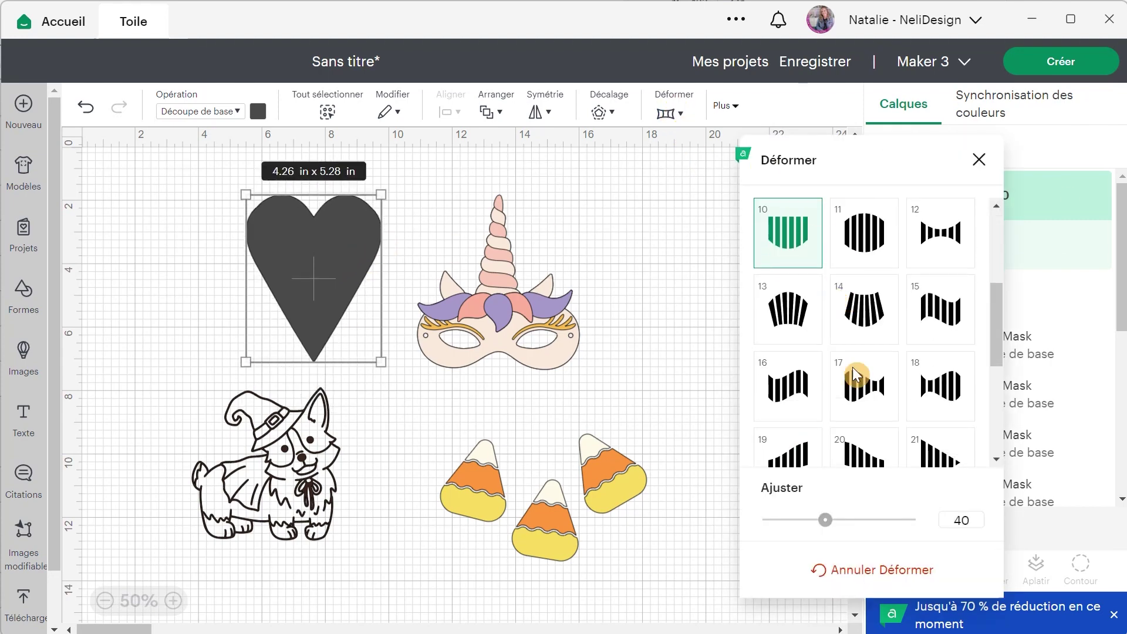
mouse_move(824, 525)
left_mouse_down()
mouse_move(873, 526)
mouse_move(781, 531)
mouse_move(824, 526)
left_mouse_up()
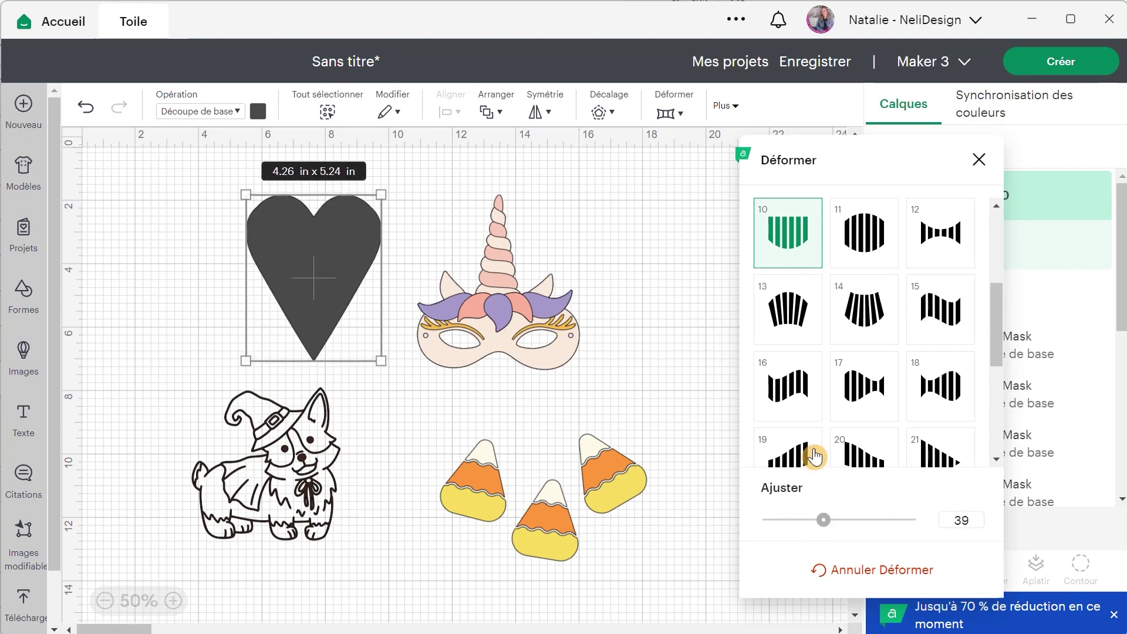
Try Déformer styles 17 and 12 on the heart, and settle on style 11.
left_click(863, 388)
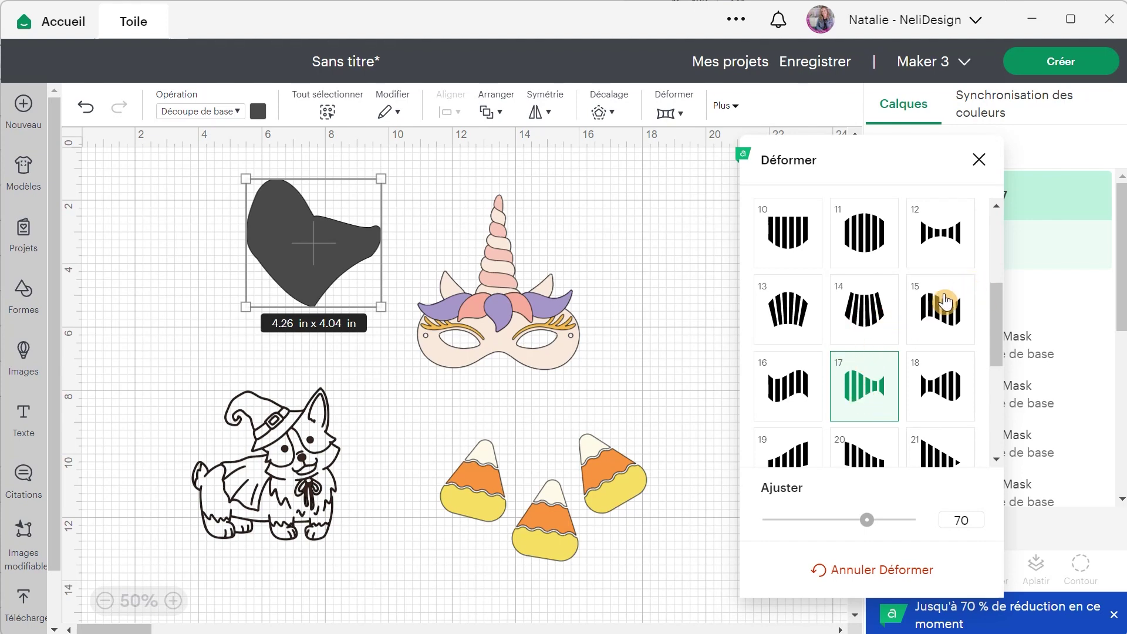
left_click(947, 245)
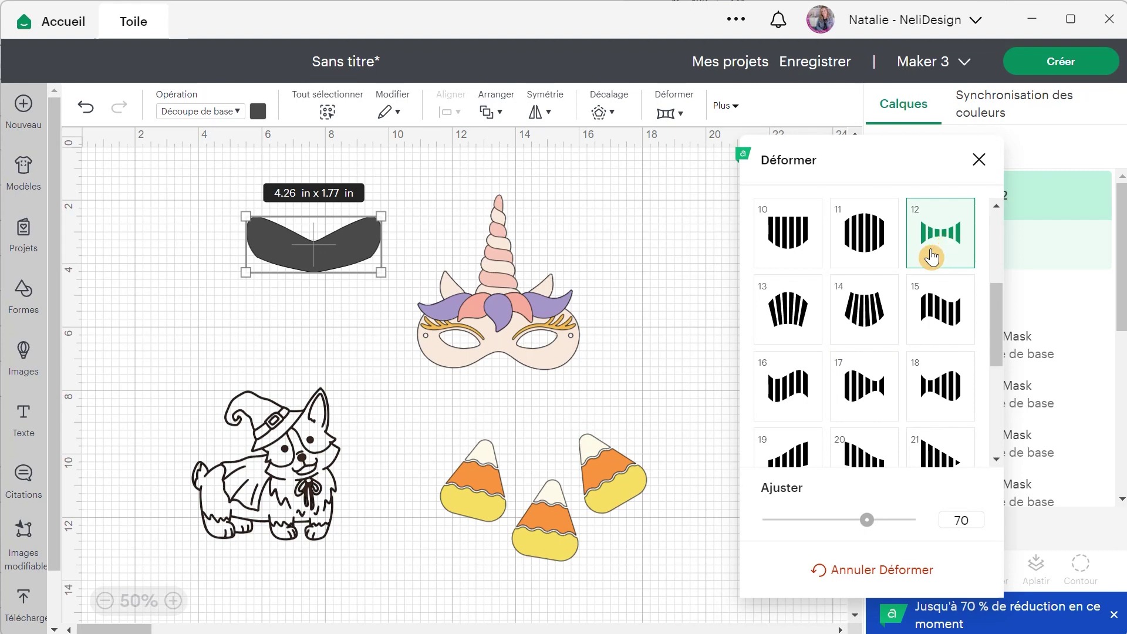
left_click(875, 241)
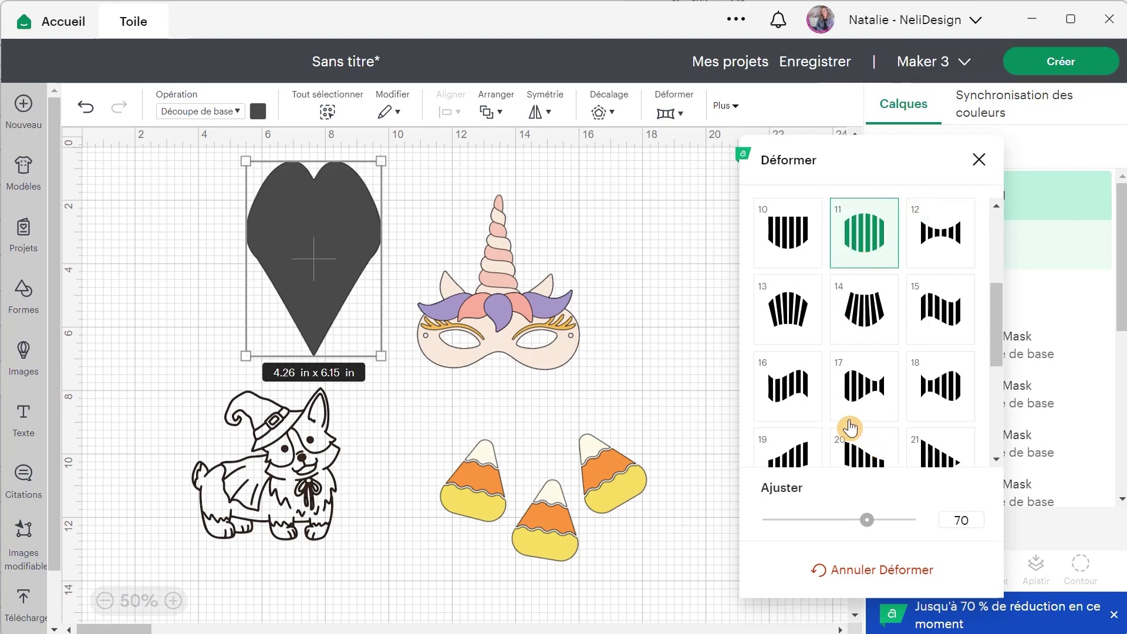
Warp the corgi witch image, trying Déformer style 3 and settling on style 8.
left_click(344, 455)
left_click(670, 114)
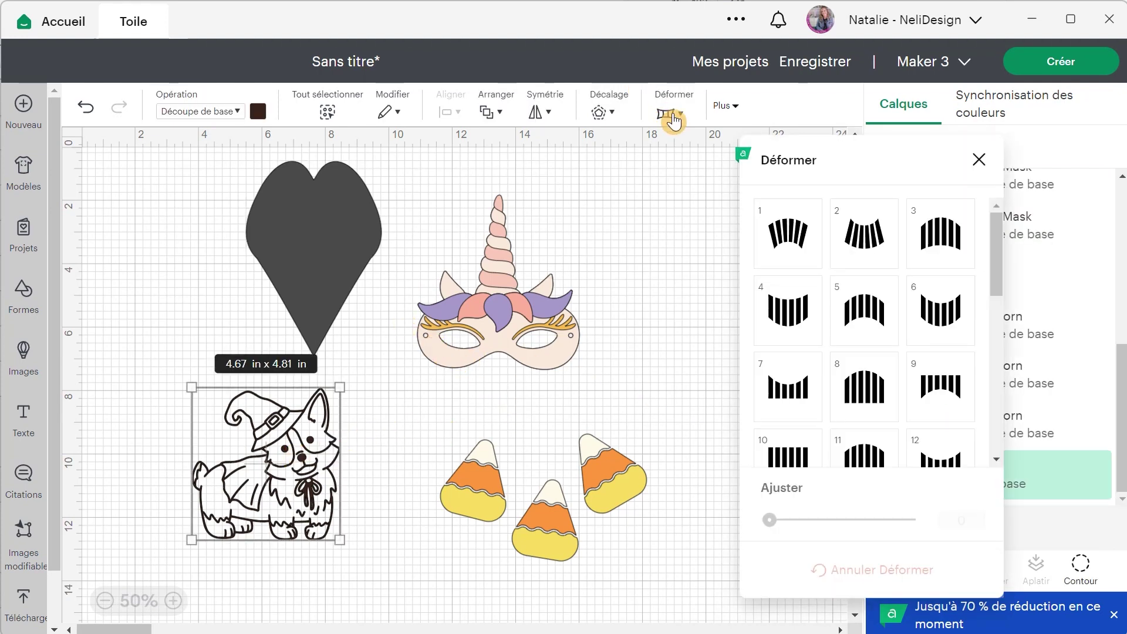
left_click(939, 246)
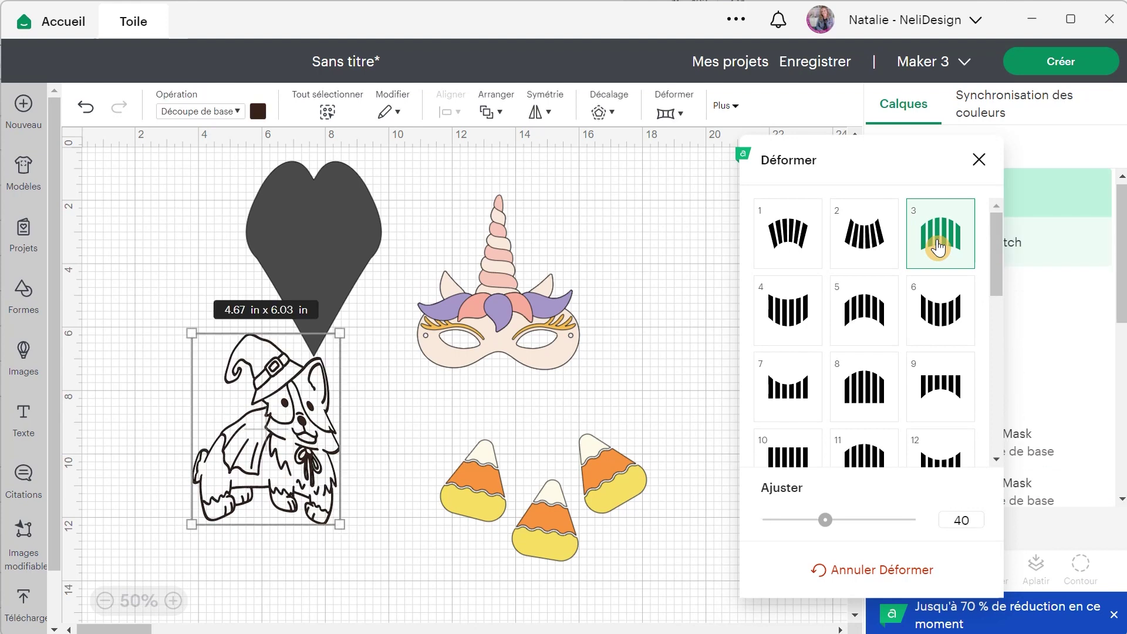
left_click(876, 395)
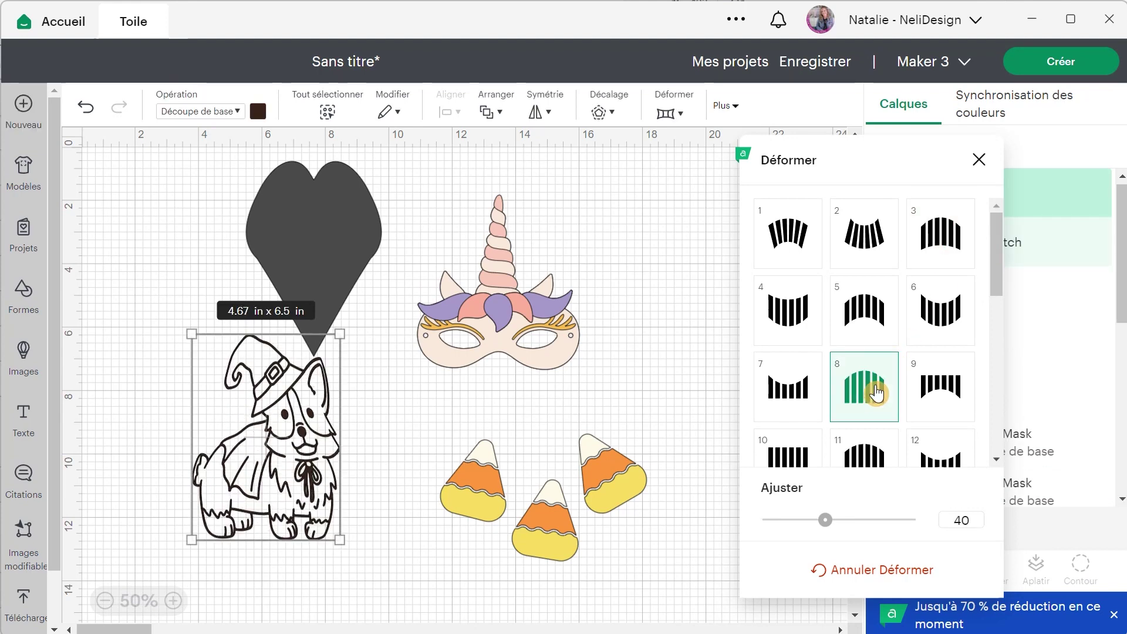
Apply Déformer style 1 to the whole unicorn mask.
left_click(491, 385)
left_click(496, 343)
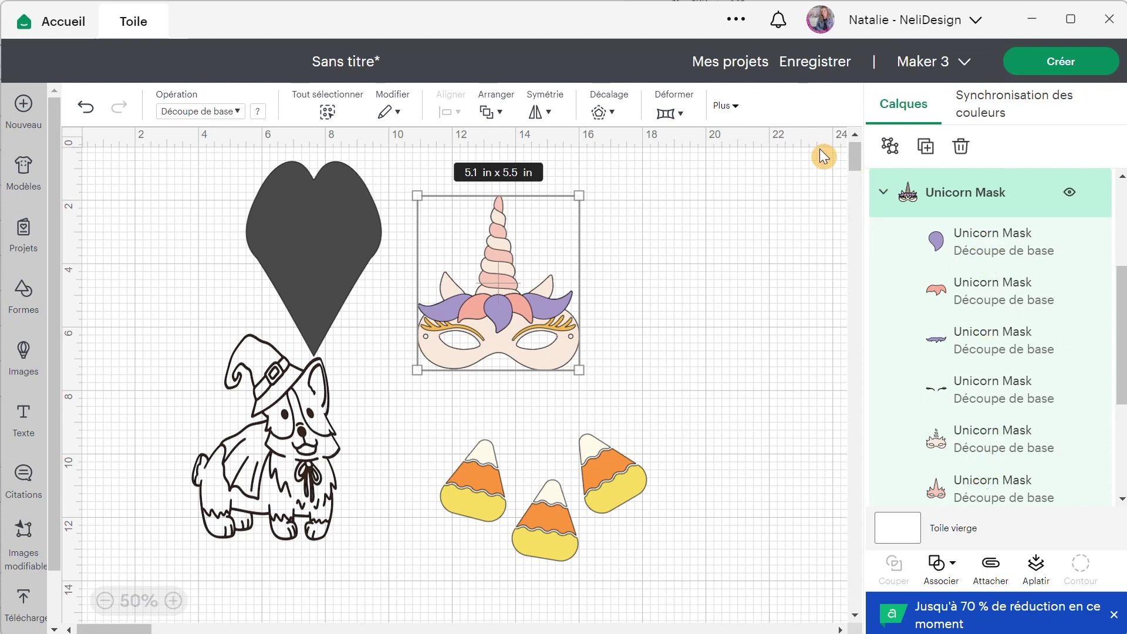
left_click(672, 118)
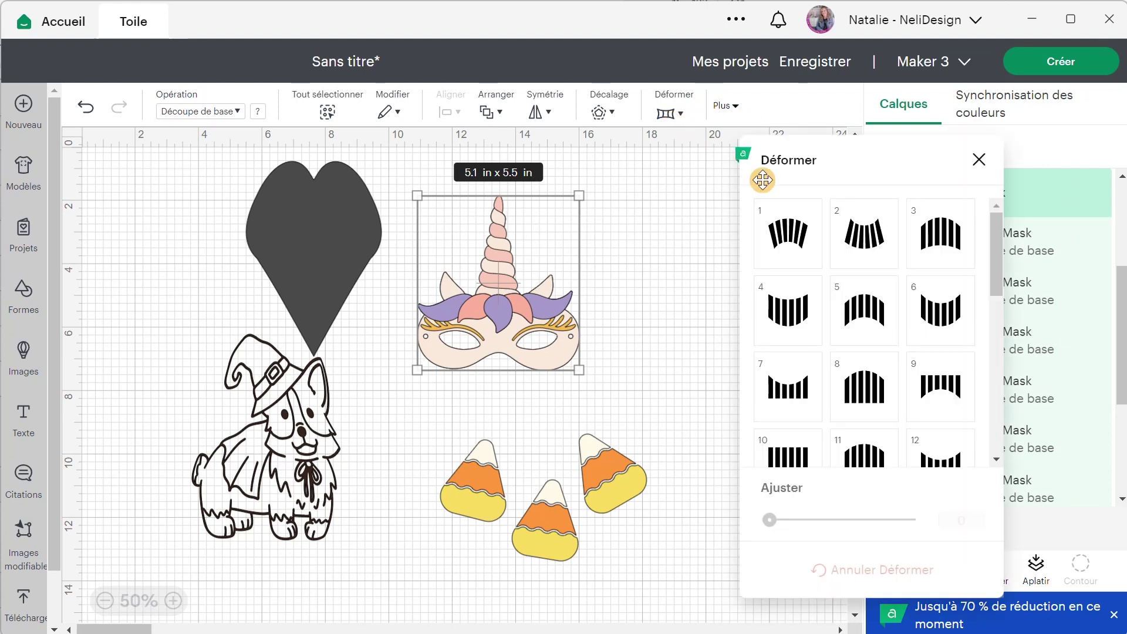
left_click(781, 227)
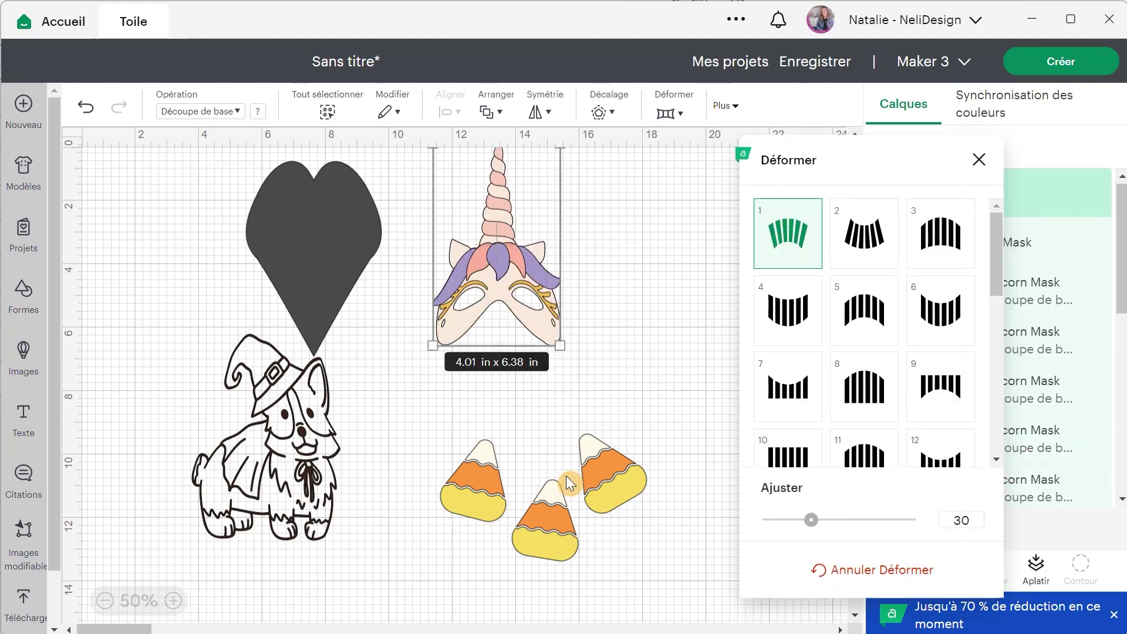
Apply Déformer style 9 to the candy corn group and clear the selection.
left_click(605, 443)
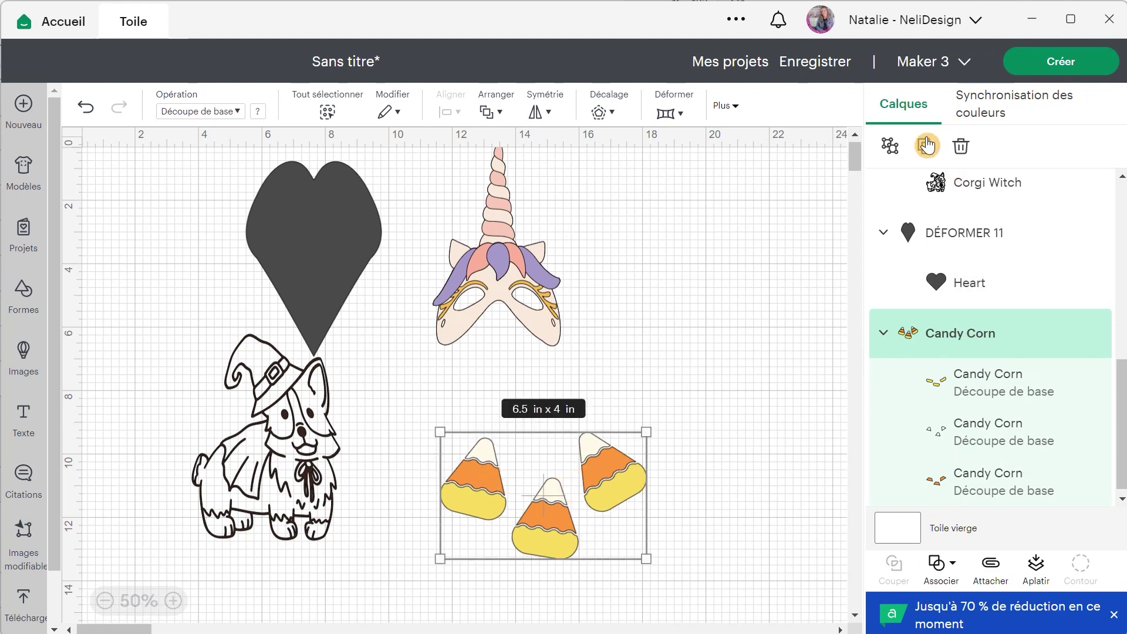
left_click(656, 118)
left_click(934, 388)
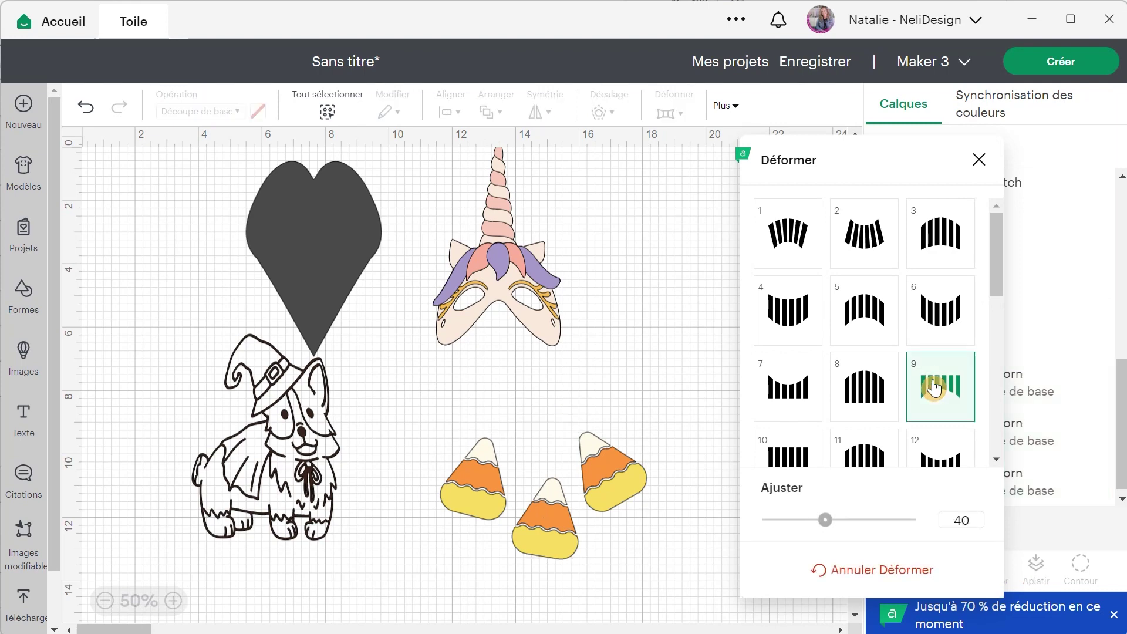
left_click(704, 476)
Select all four warped images together and apply Déformer style 16 to them as one.
left_click_drag(719, 563, 164, 194)
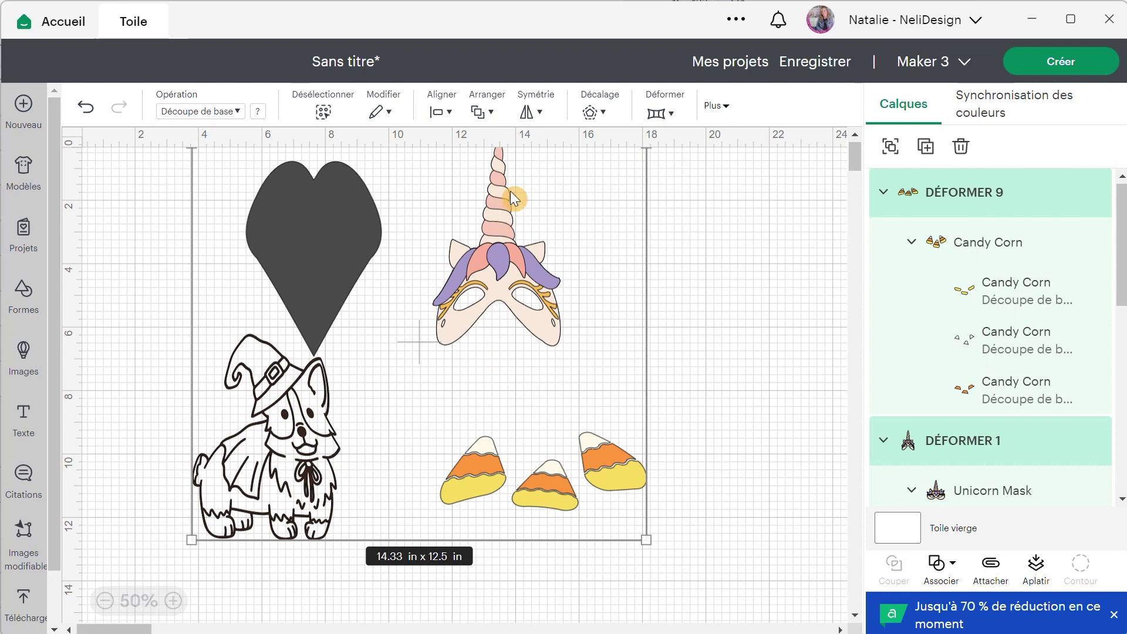
left_click(670, 116)
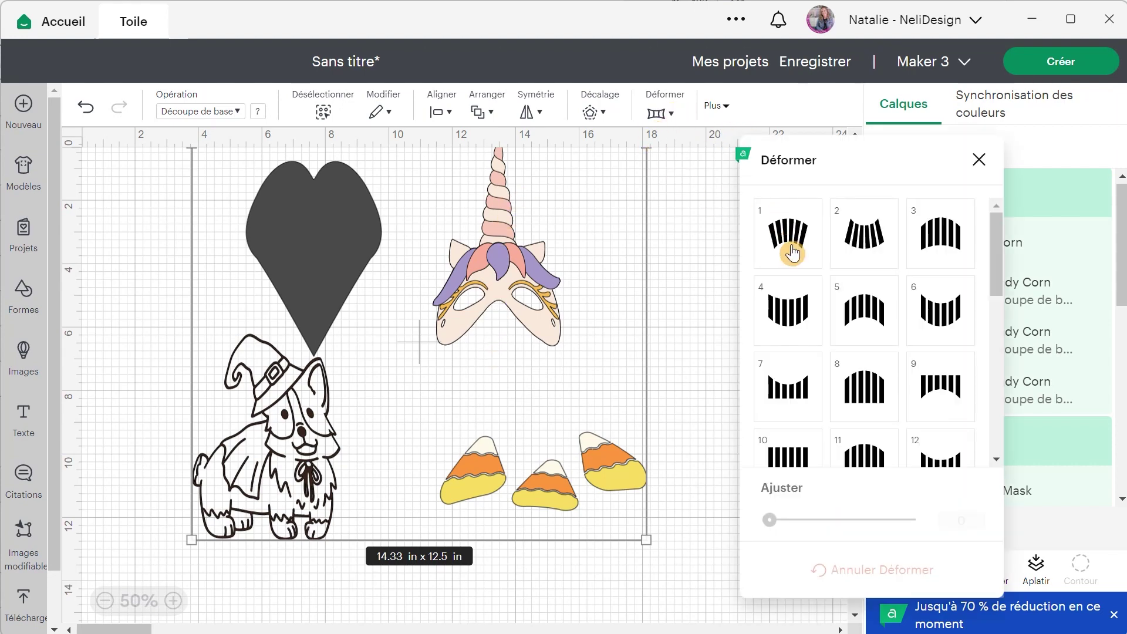
scroll(828, 341, "down", 3)
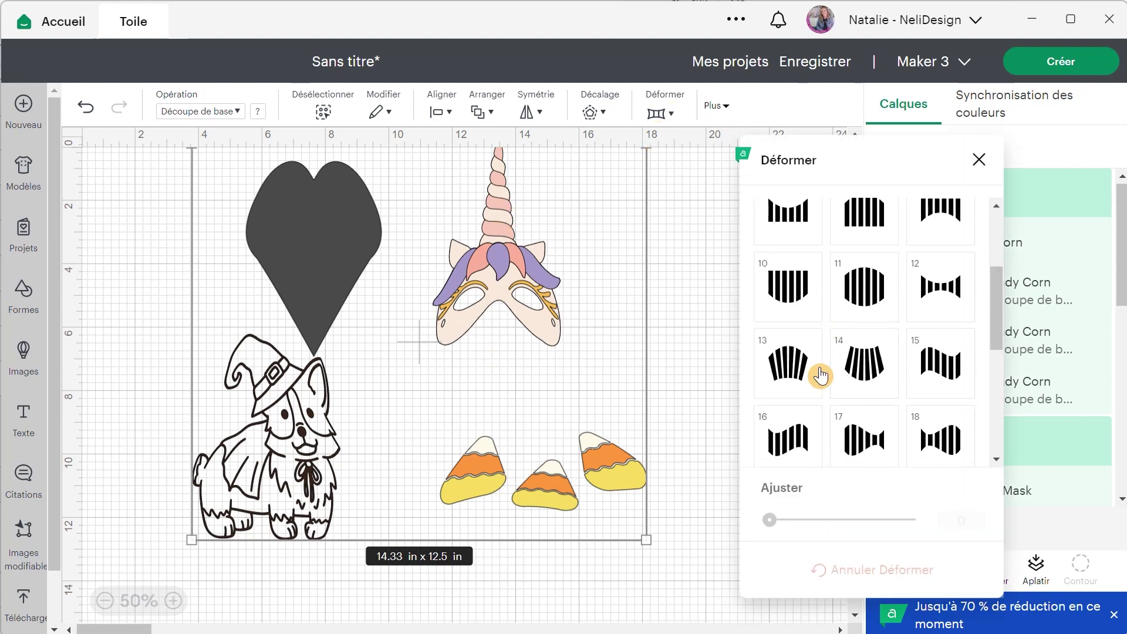
left_click(790, 451)
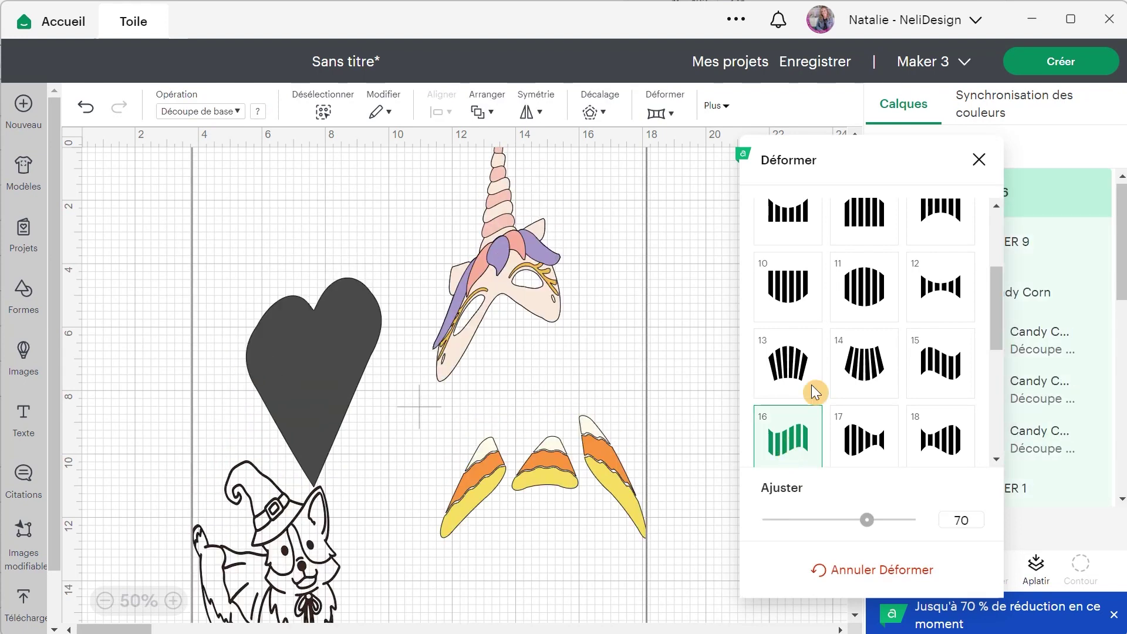
Select the unicorn mask's own nested Déformer 1 layer inside the combined warp and set its adjustment to 25.
left_click_drag(873, 167, 662, 161)
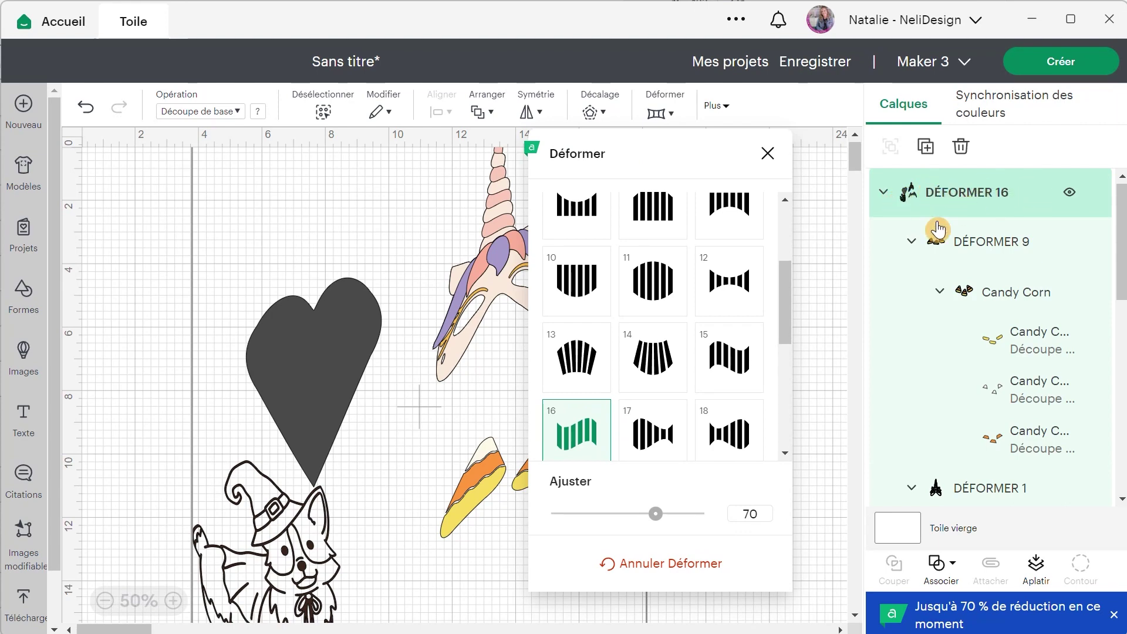
scroll(961, 246, "down", 6)
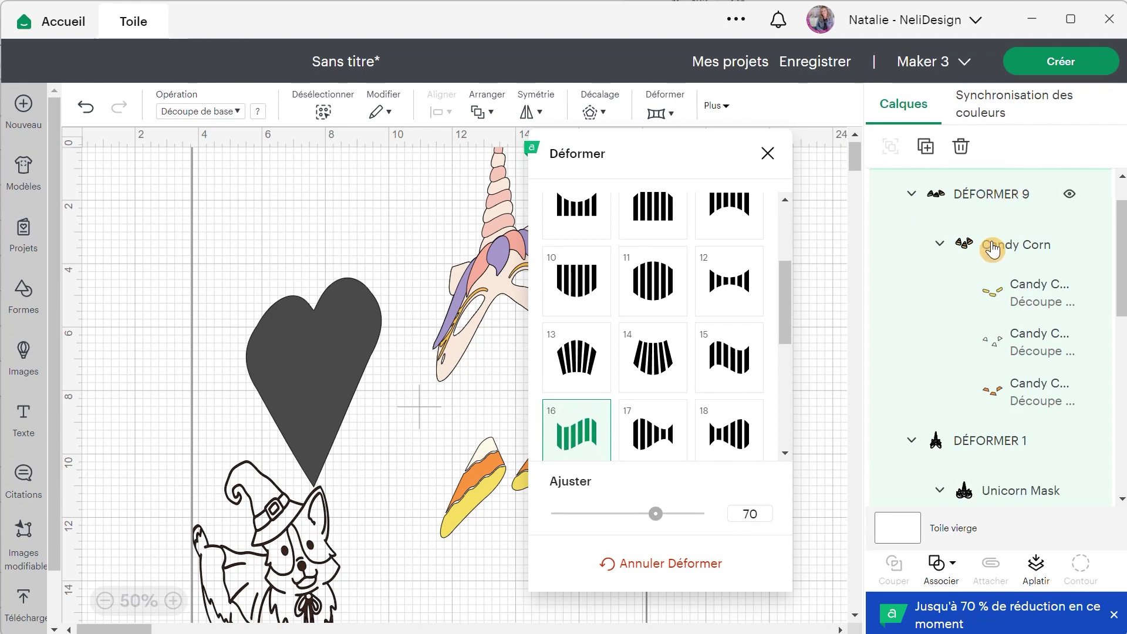
scroll(982, 382, "down", 3)
scroll(981, 420, "down", 1)
scroll(992, 387, "up", 5)
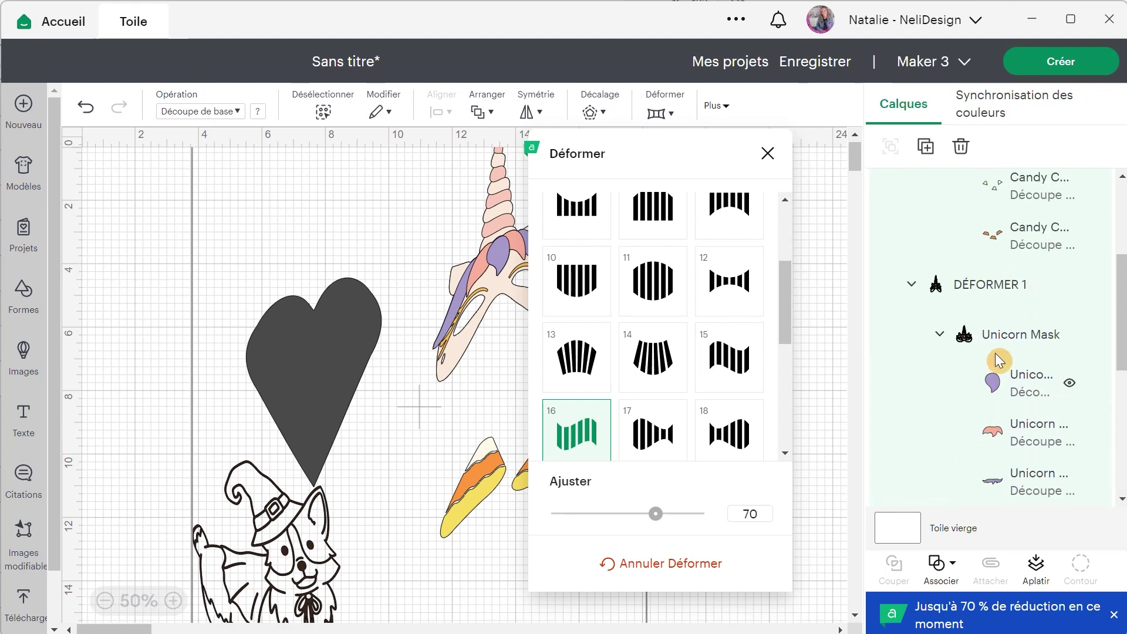
left_click(970, 285)
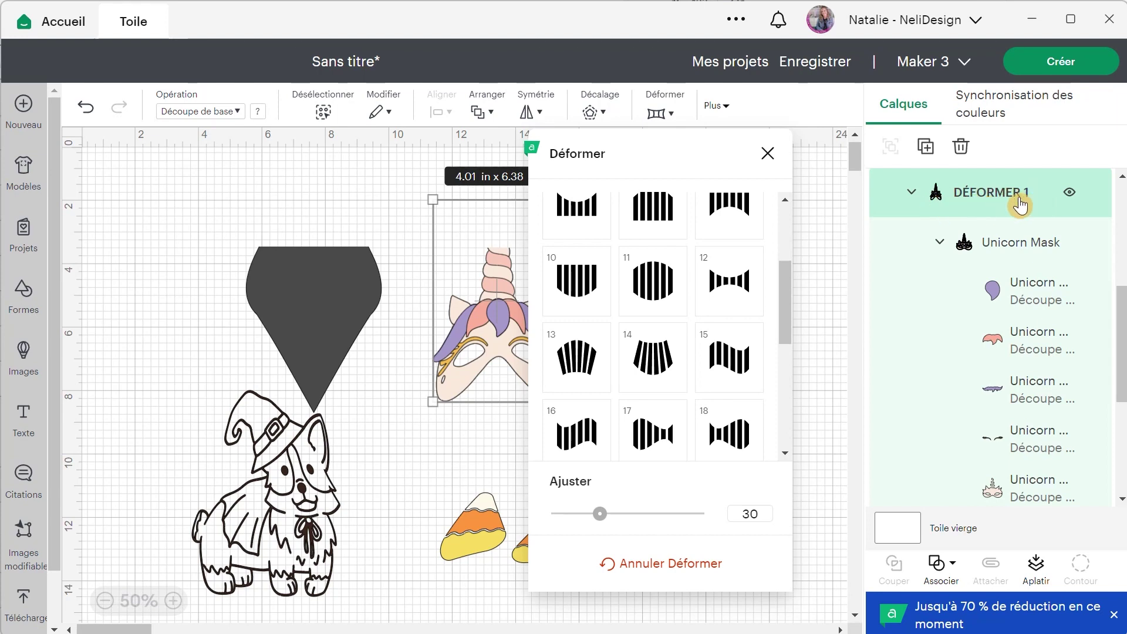
mouse_move(608, 521)
left_mouse_down()
mouse_move(669, 522)
mouse_move(606, 528)
left_mouse_up()
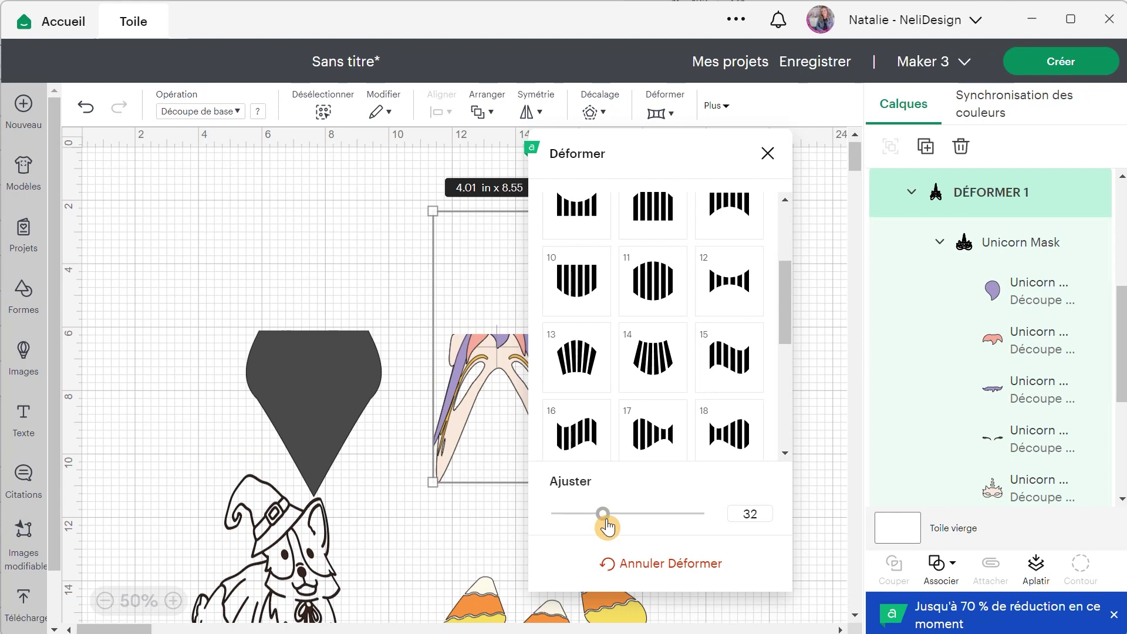
left_click_drag(611, 518, 593, 515)
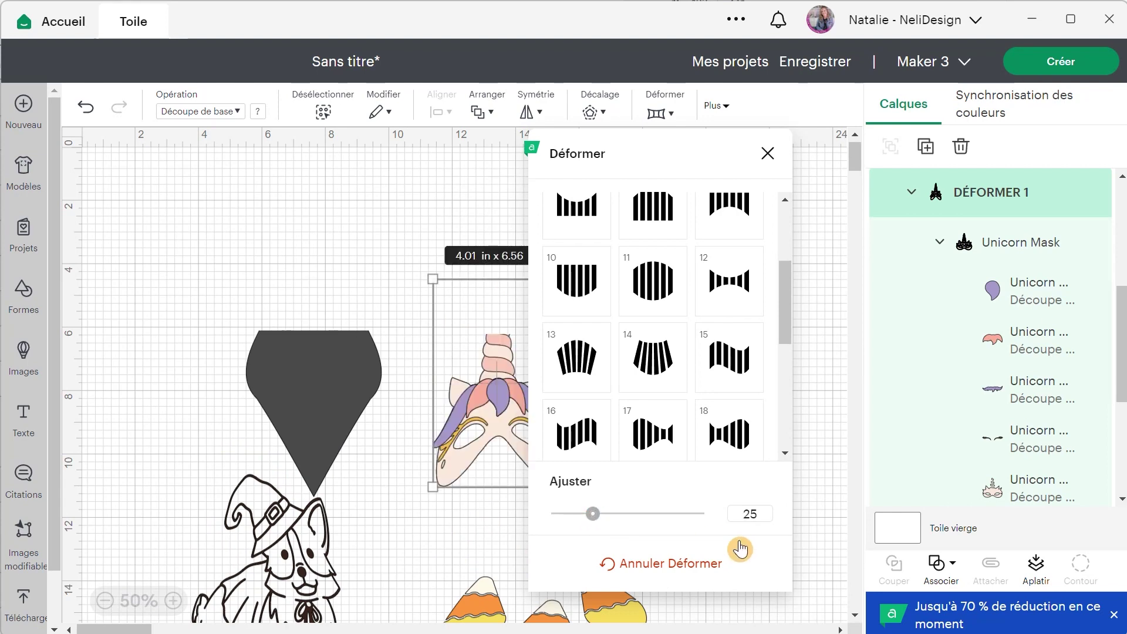
Add a text object reading "Texte" over the warped images and enlarge it to about 17.37 x 5.44 in.
left_click(271, 373)
scroll(206, 323, "down", 5)
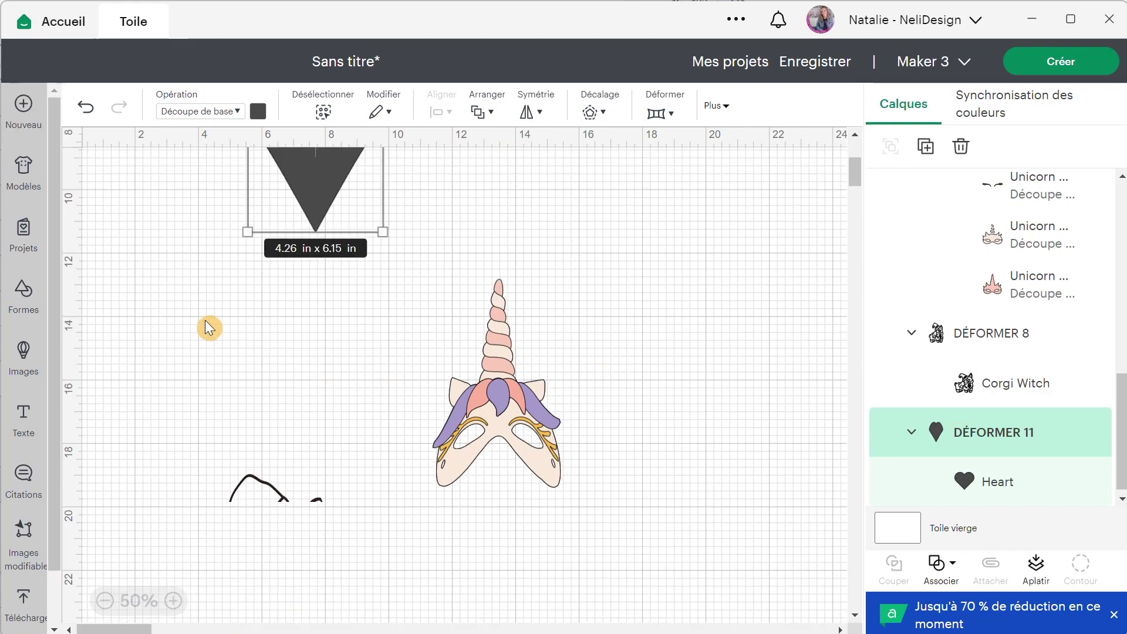
left_click(24, 418)
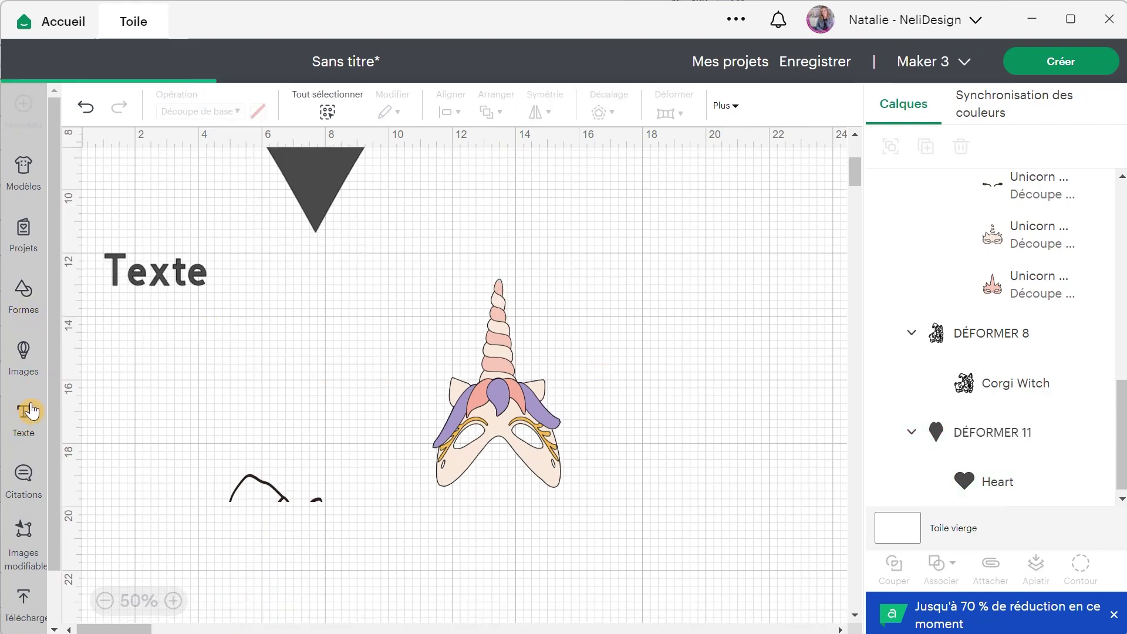
left_click_drag(205, 286, 549, 423)
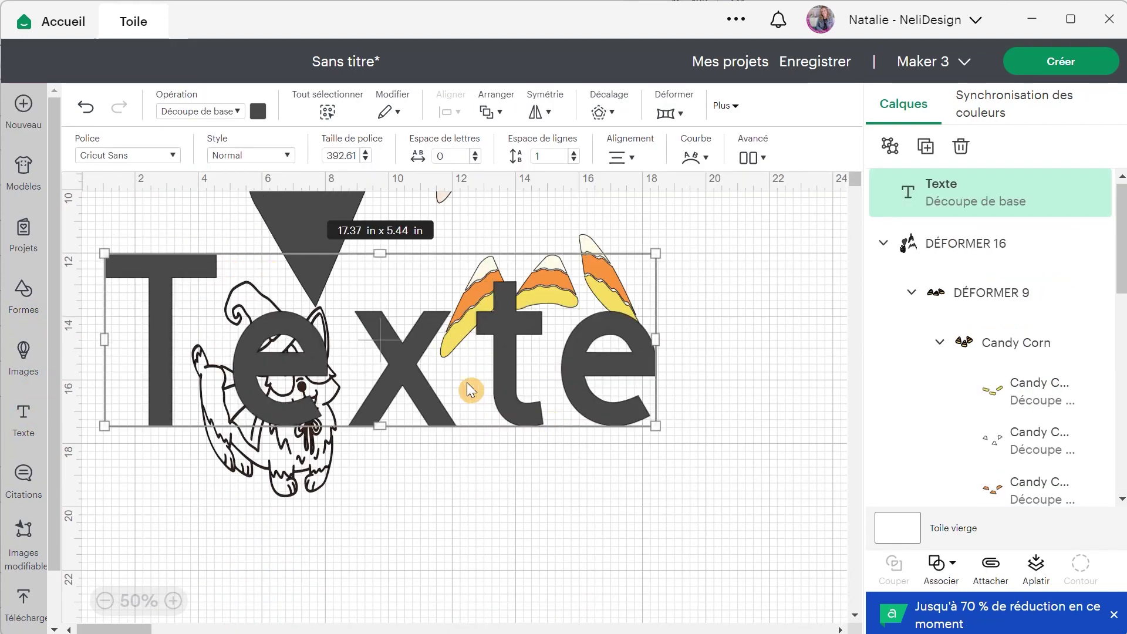
Move the text lower, shrink it to about 12.21 x 3.82 in and set its font to A Child's Year - Monogram.
left_click_drag(444, 395, 537, 486)
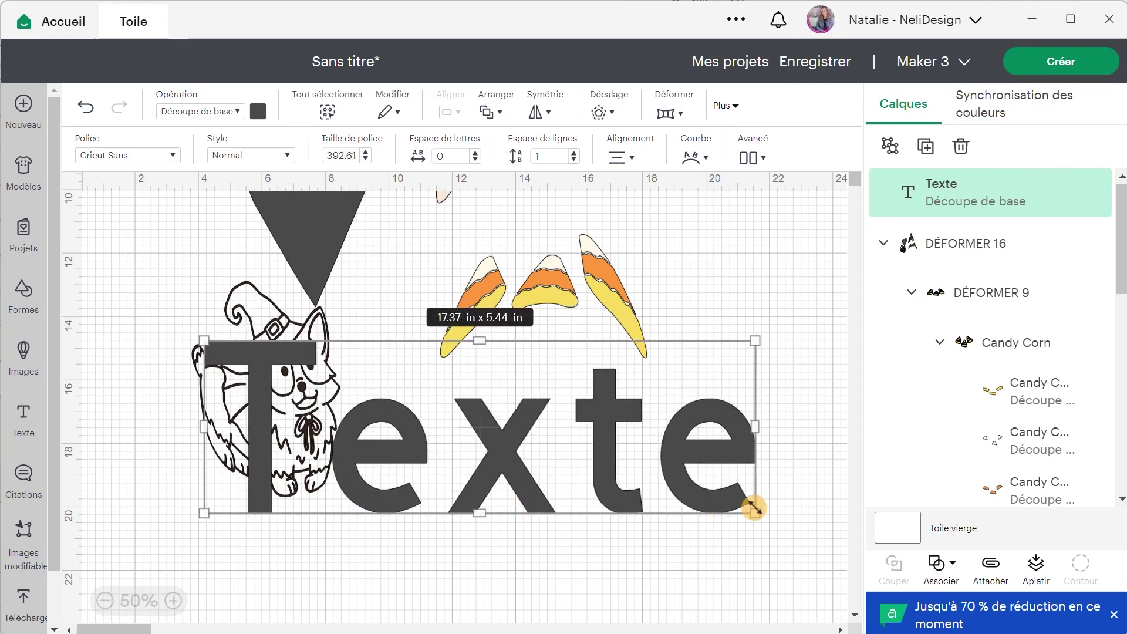
left_click_drag(750, 503, 596, 485)
left_click(163, 155)
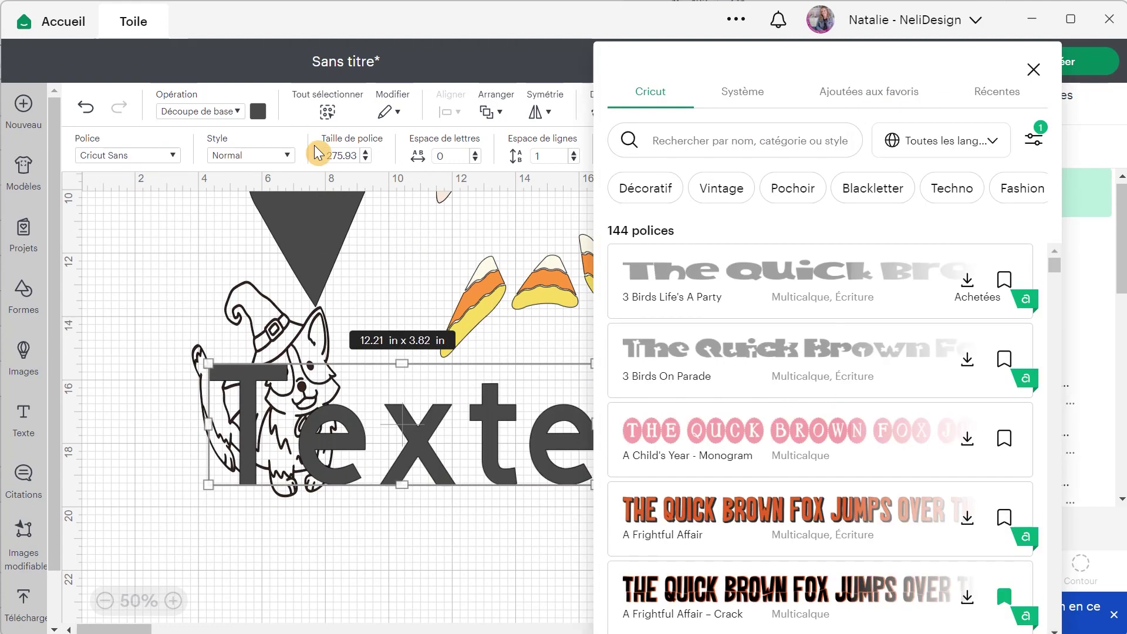
left_click(1033, 144)
left_click(942, 270)
left_click(913, 276)
left_click(913, 276)
left_click(1033, 146)
left_click(1032, 147)
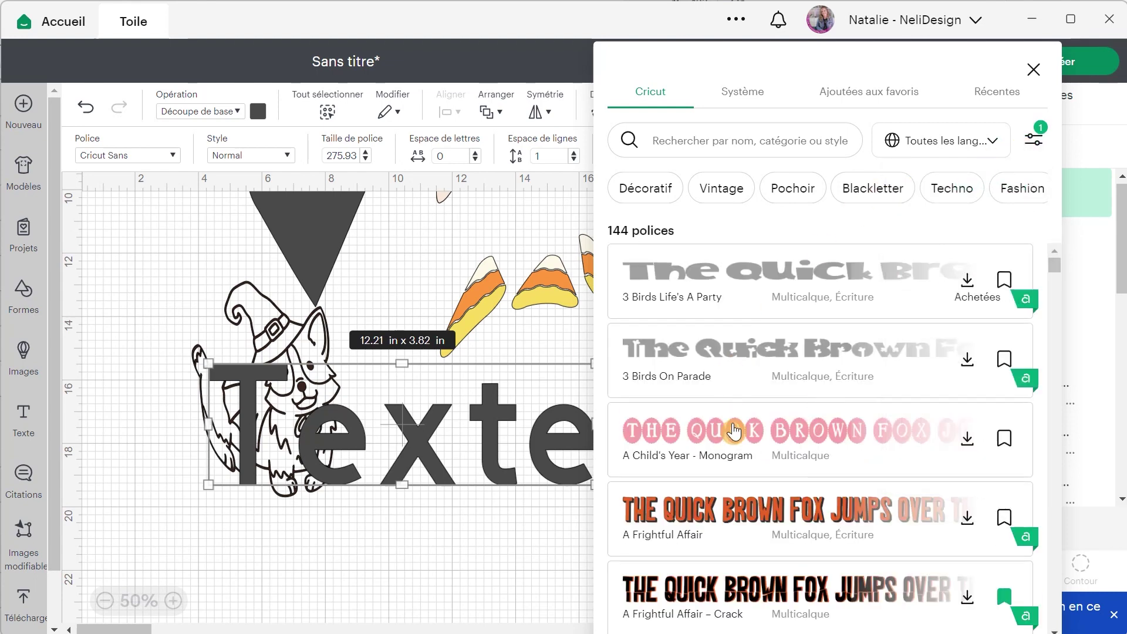
left_click(696, 447)
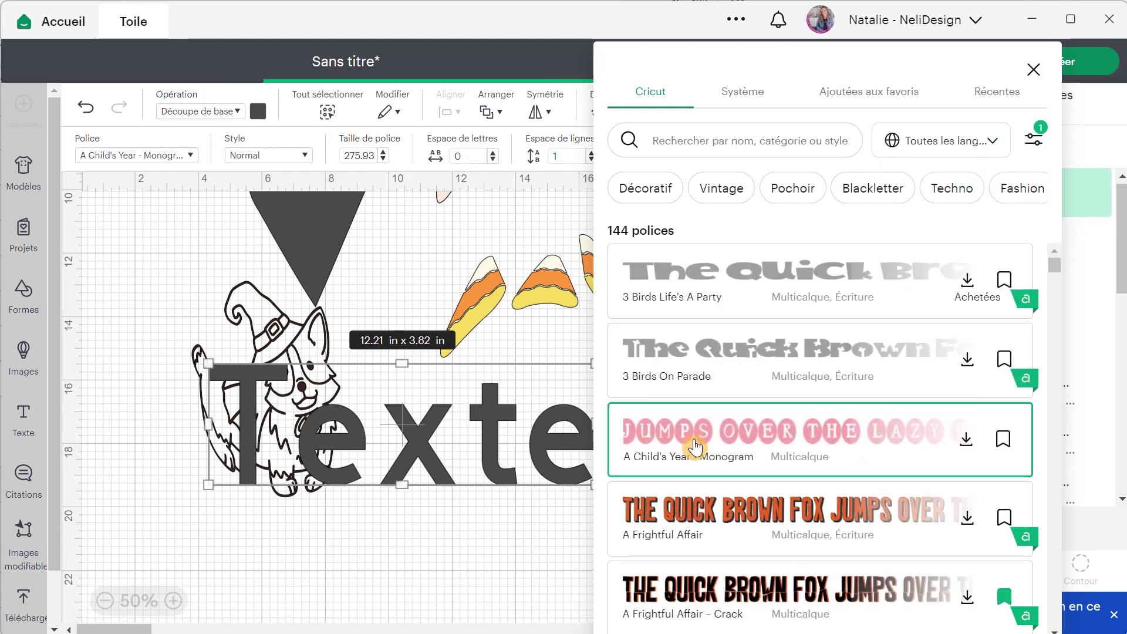
Unhide the text's hidden second layer and place the layered text below the candy corn.
left_click_drag(493, 557, 396, 475)
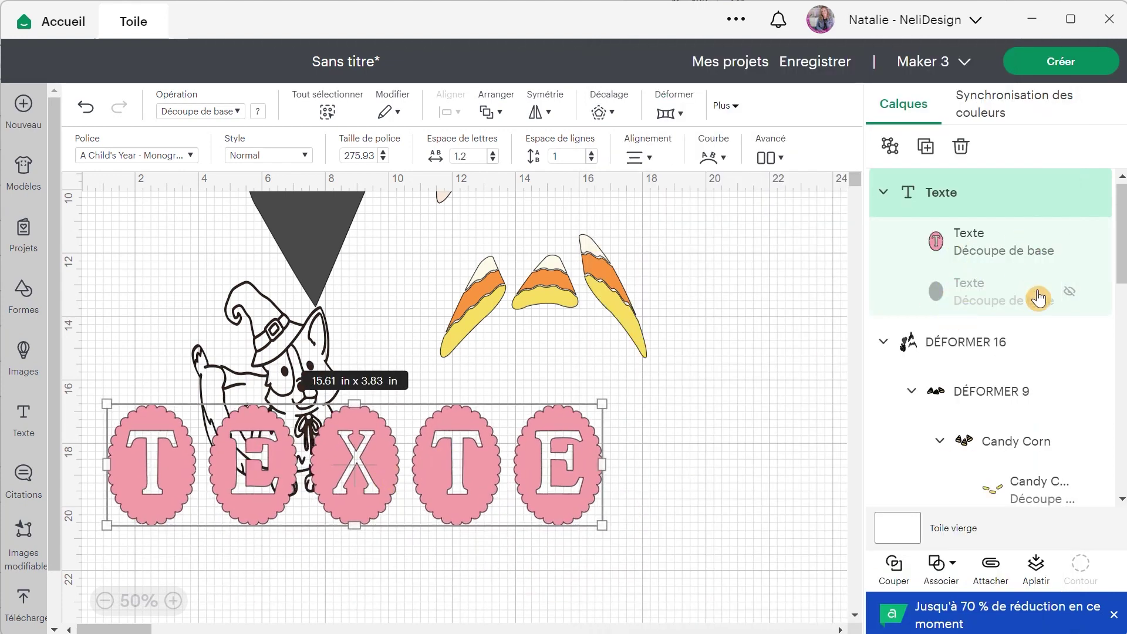
left_click(1069, 292)
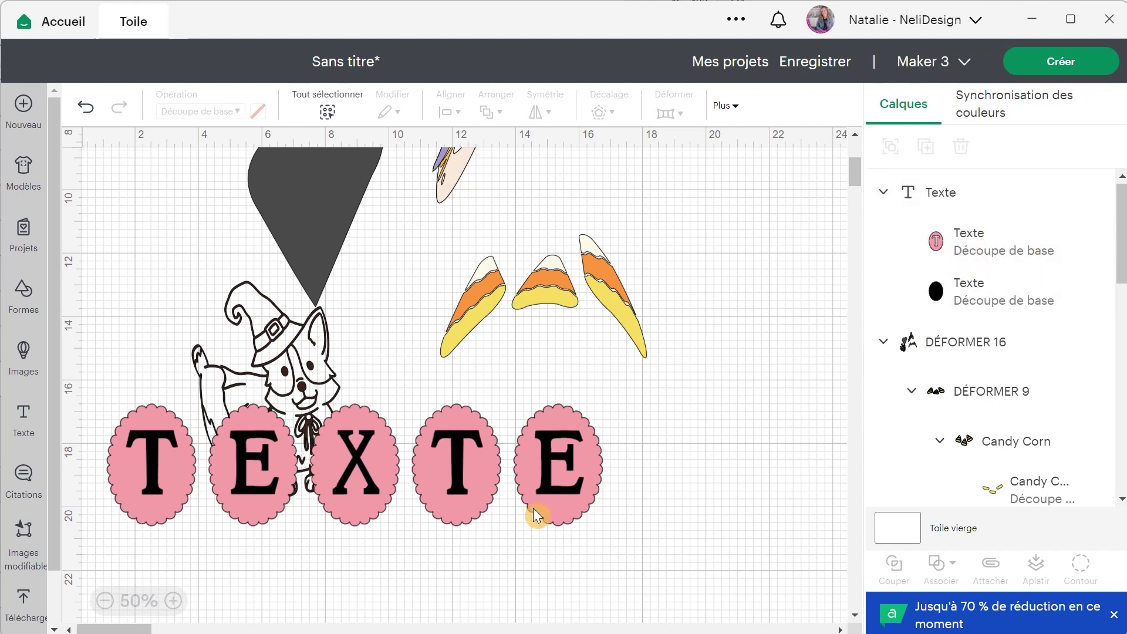
left_click_drag(451, 459, 519, 478)
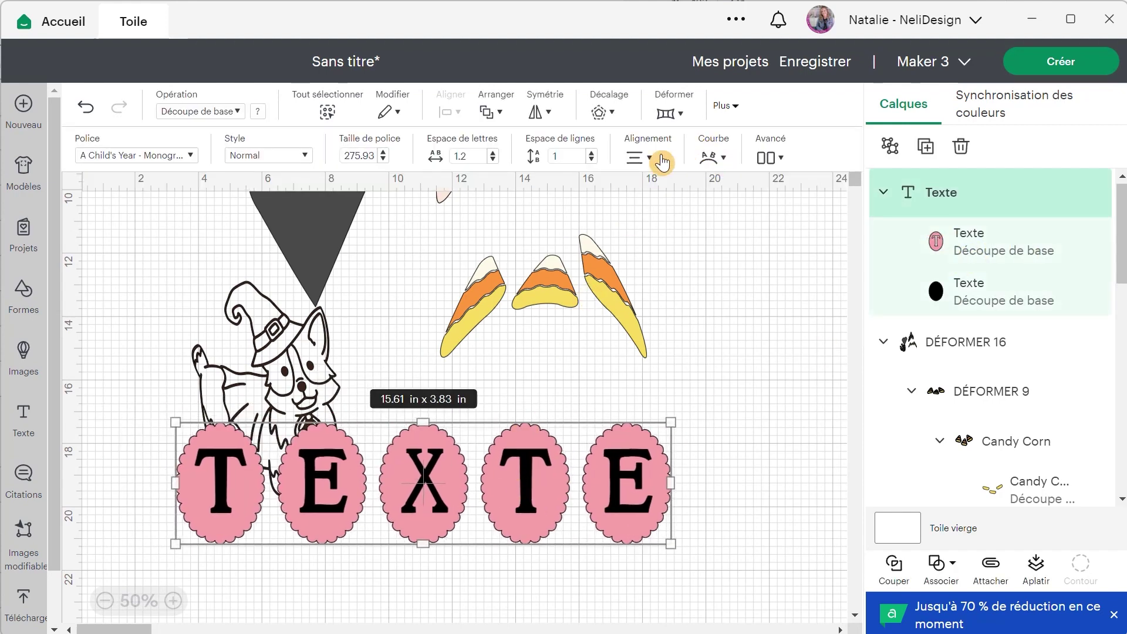
Apply Déformer style 6 to the two-layer text and move the warped result slightly up.
left_click(665, 113)
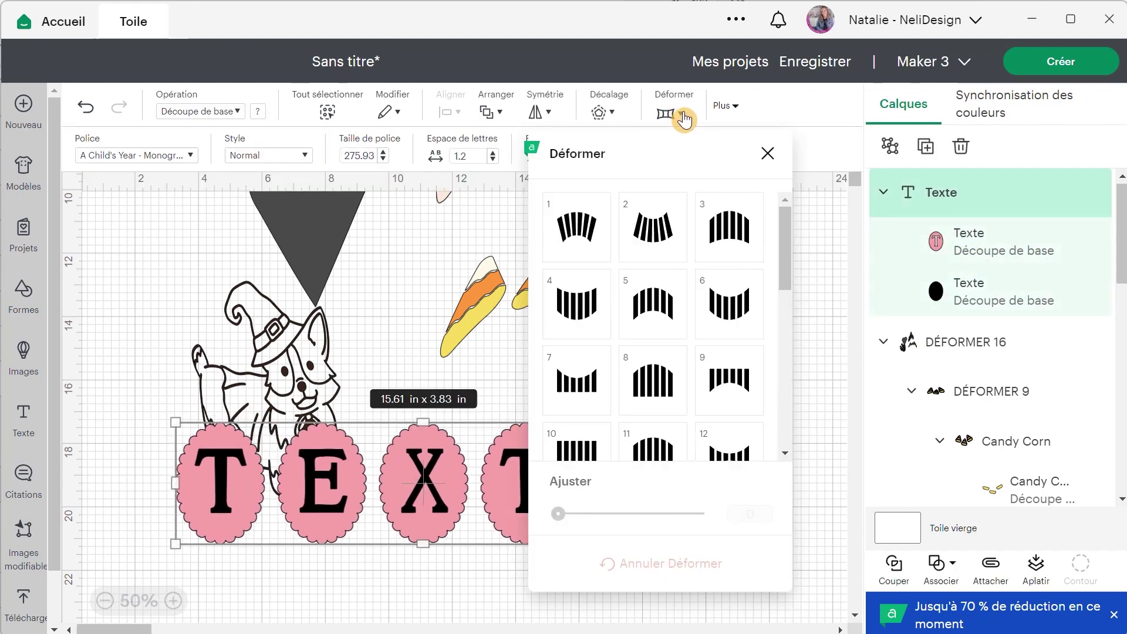
left_click(733, 319)
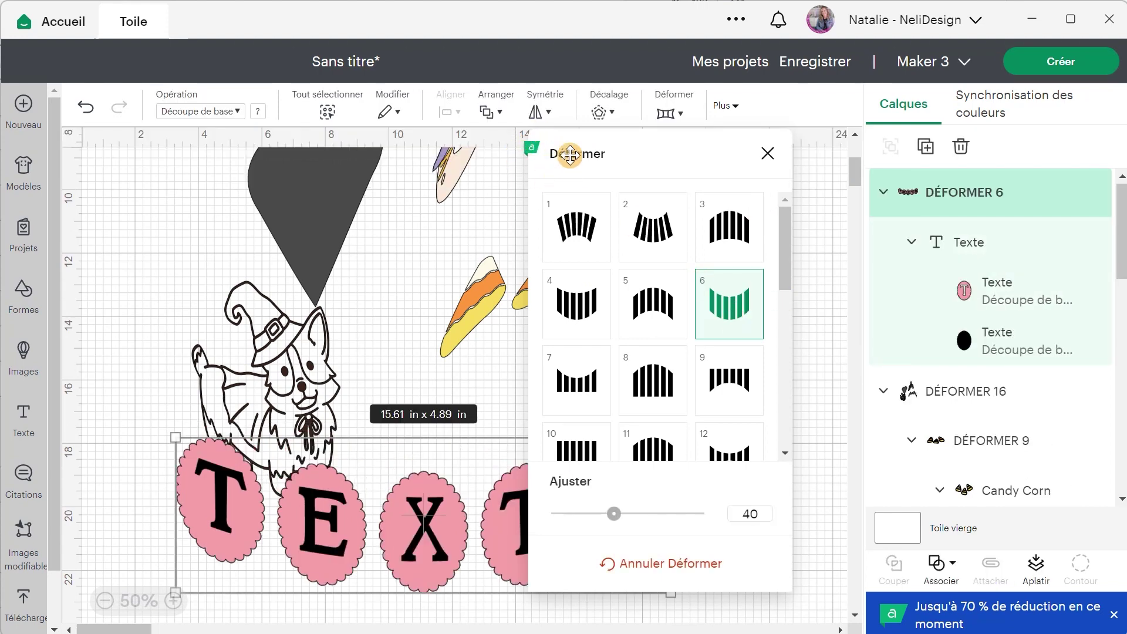
left_click_drag(531, 160, 766, 168)
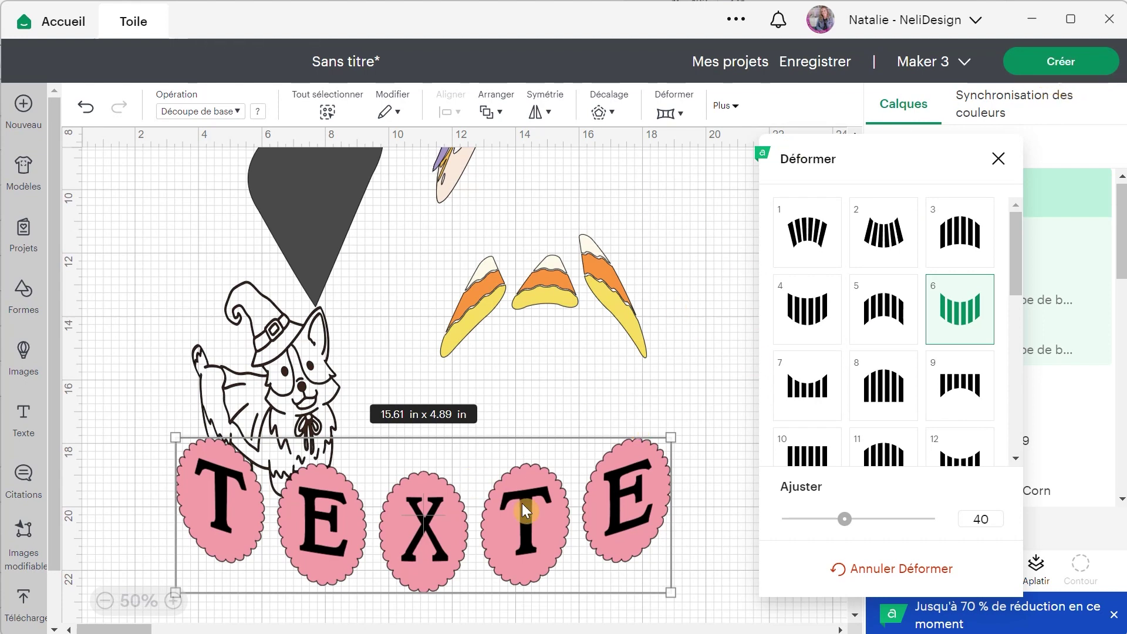
left_click_drag(441, 557, 461, 516)
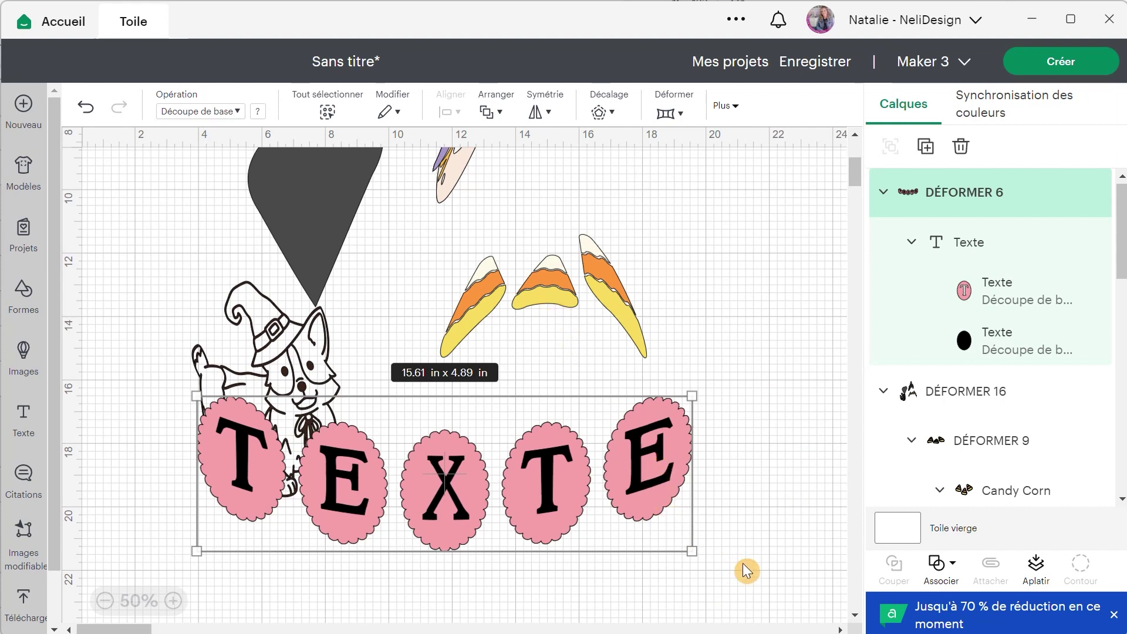
Insert the "I Love My Dogs Basic" image from the image library and enlarge it to about 5.3 x 4.73 in.
left_click(24, 358)
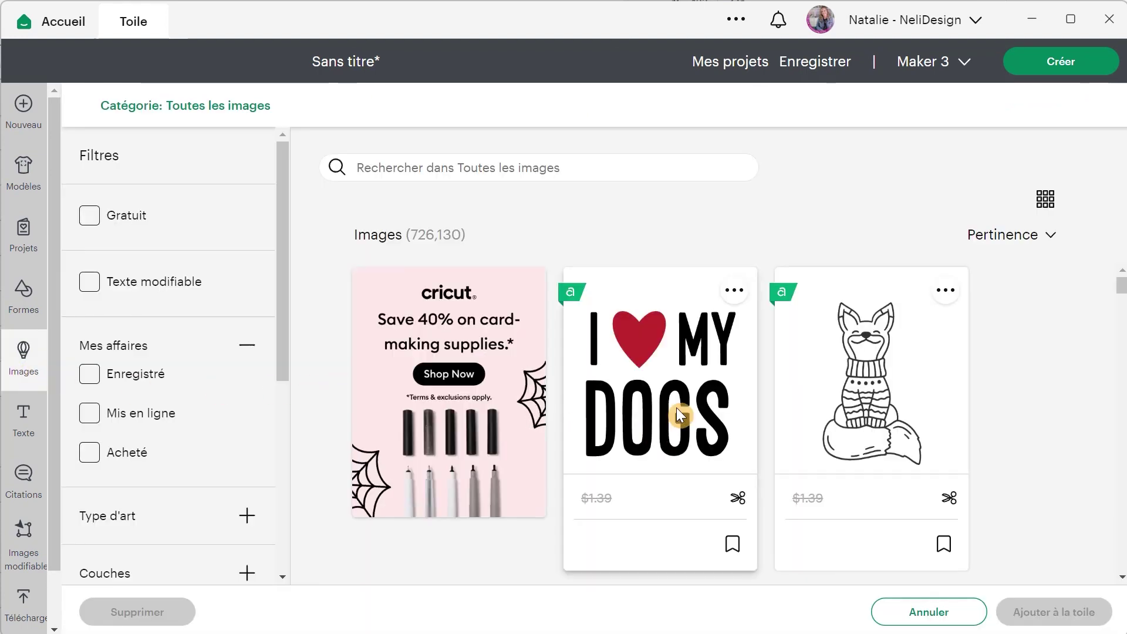
scroll(676, 407, "down", 2)
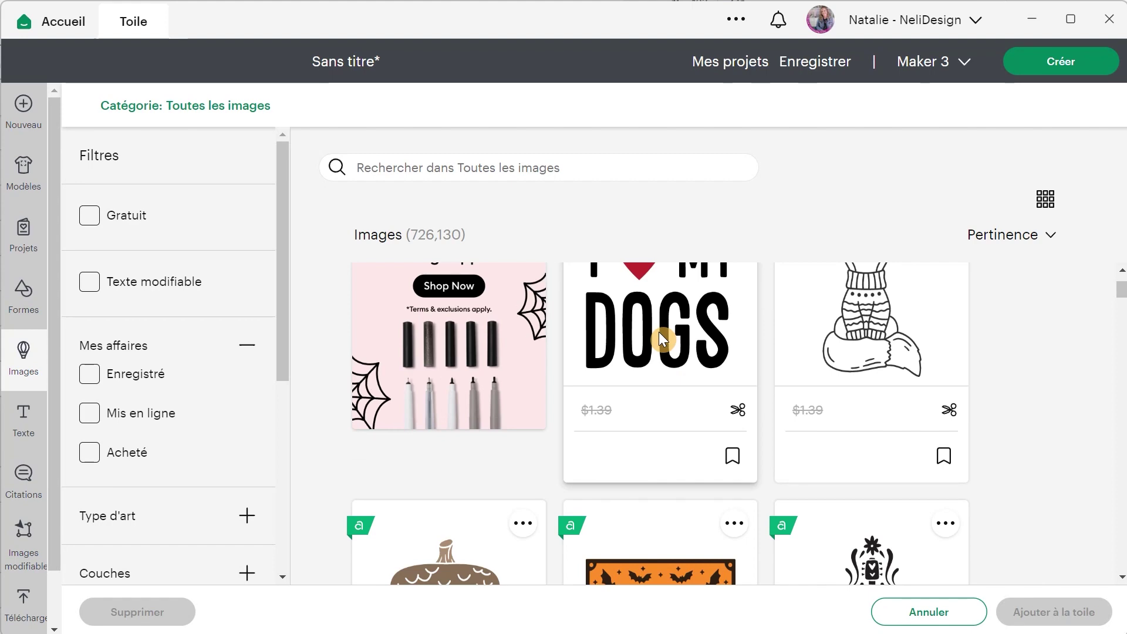
left_click(658, 332)
left_click(861, 337)
left_click(640, 350)
left_click(659, 377)
left_click(953, 375)
left_click(1034, 612)
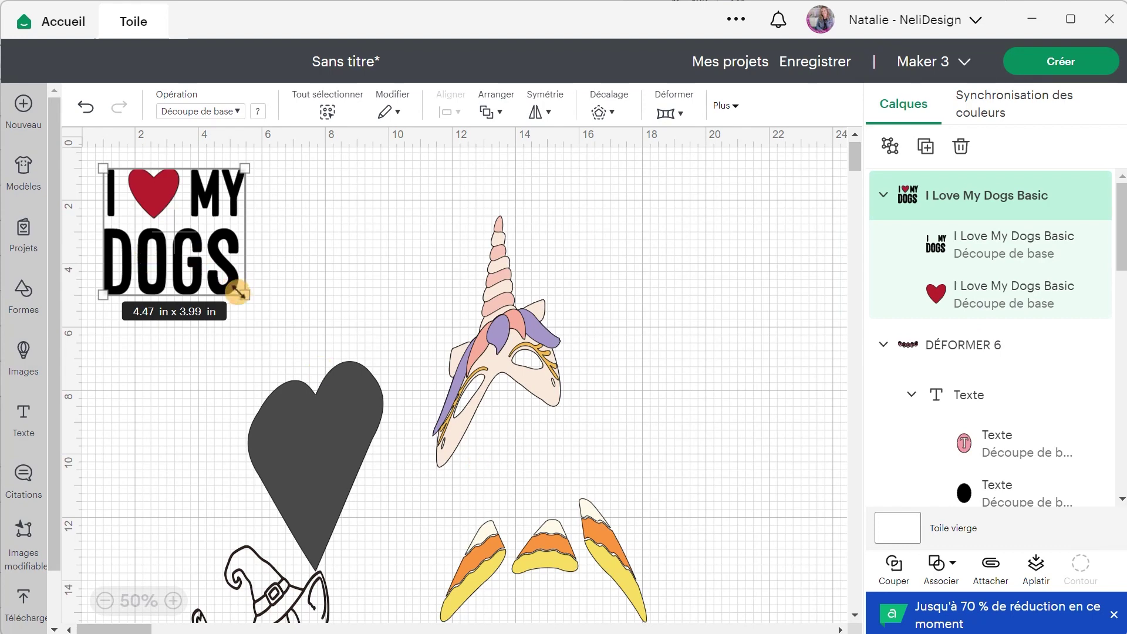
left_click_drag(235, 288, 268, 319)
left_click_drag(231, 276, 252, 285)
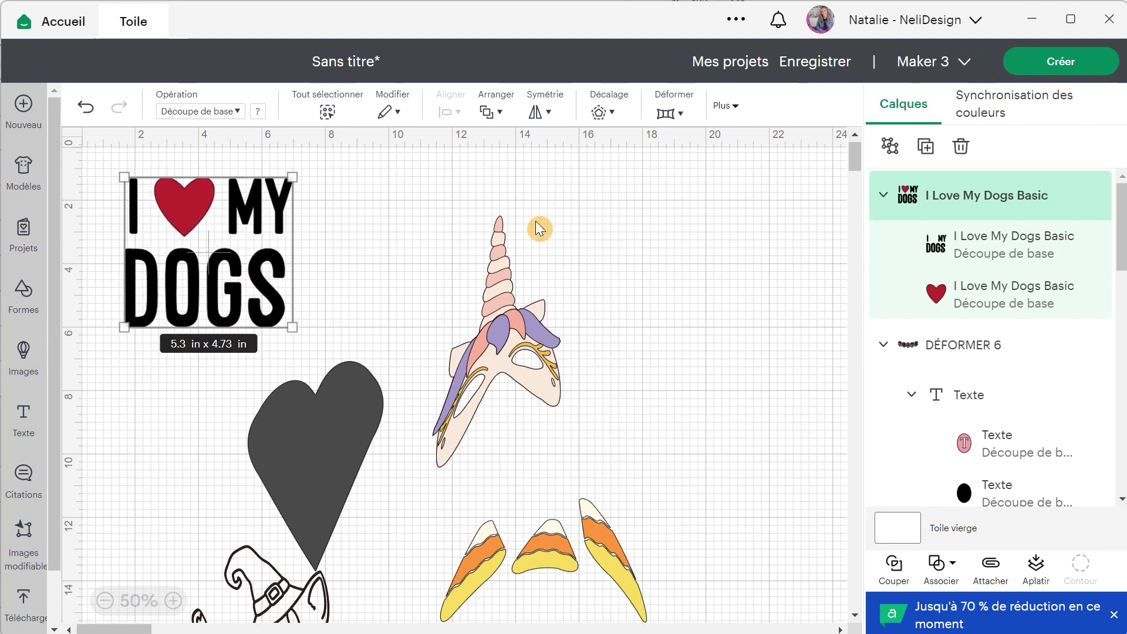
Try Déformer style 19 on the dogs image, settle on style 23 and reposition the warped image.
left_click(669, 113)
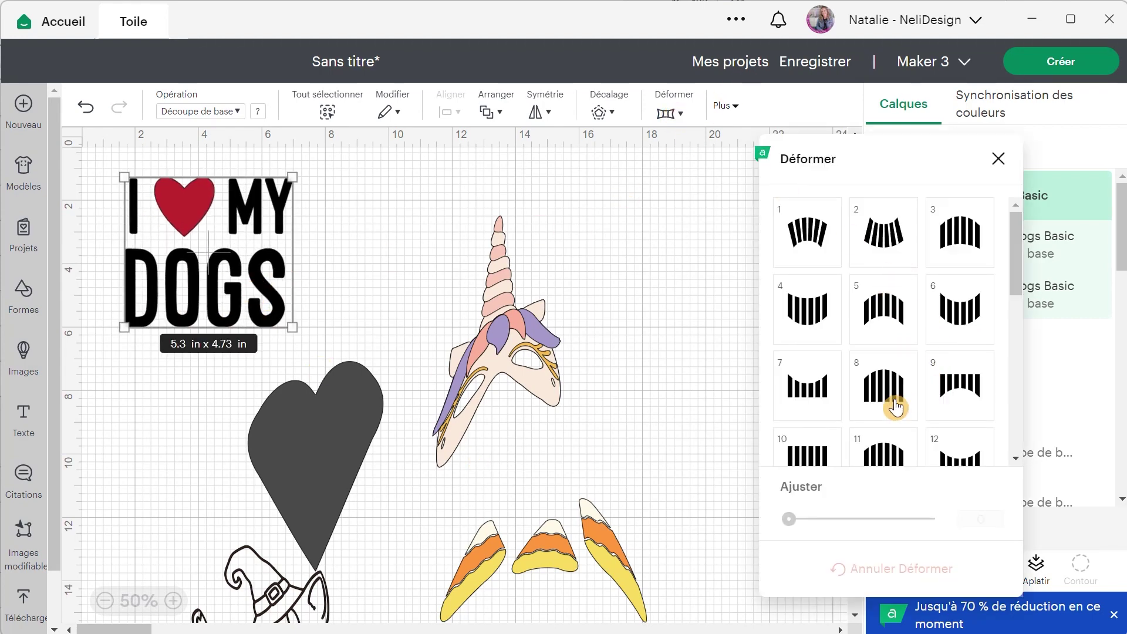
scroll(852, 390, "down", 3)
scroll(851, 391, "down", 3)
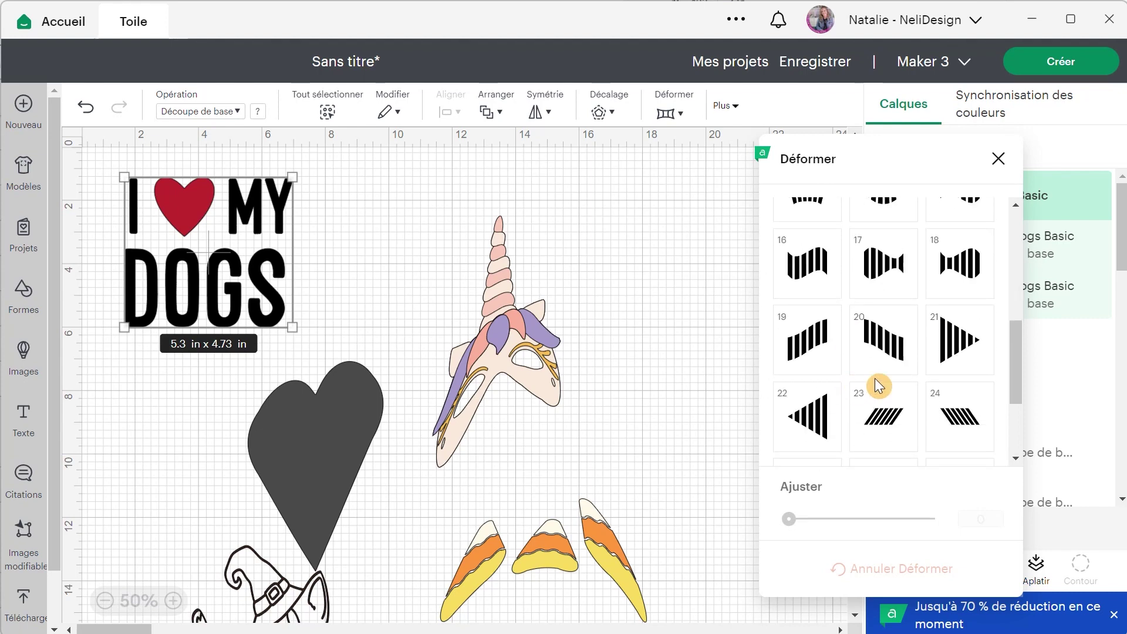
left_click(826, 350)
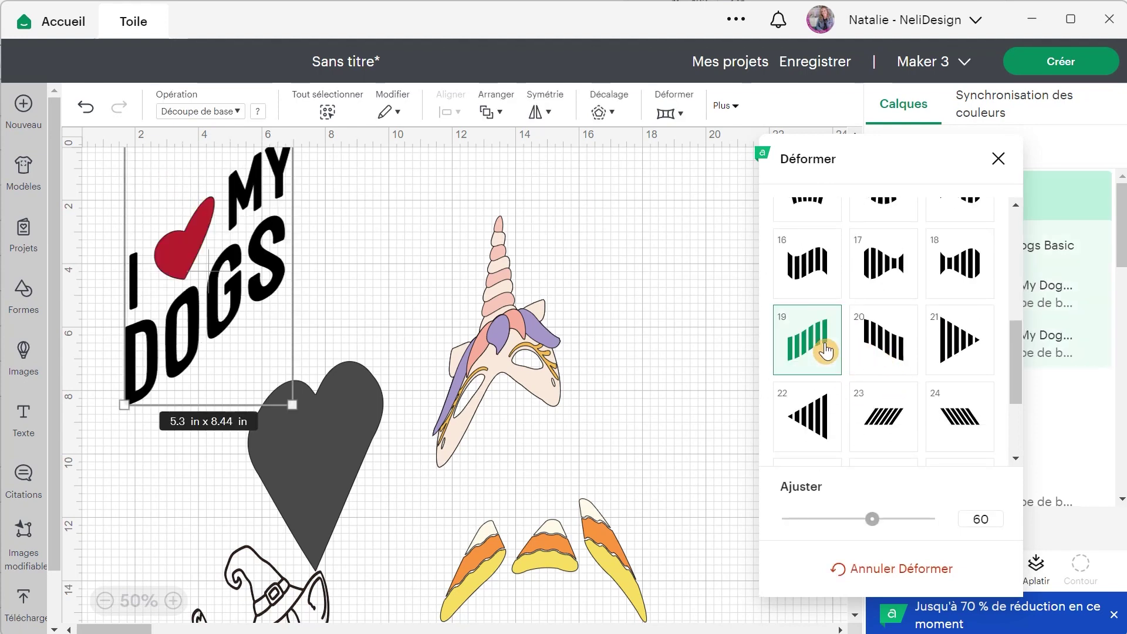
left_click(886, 418)
left_click_drag(241, 364, 275, 303)
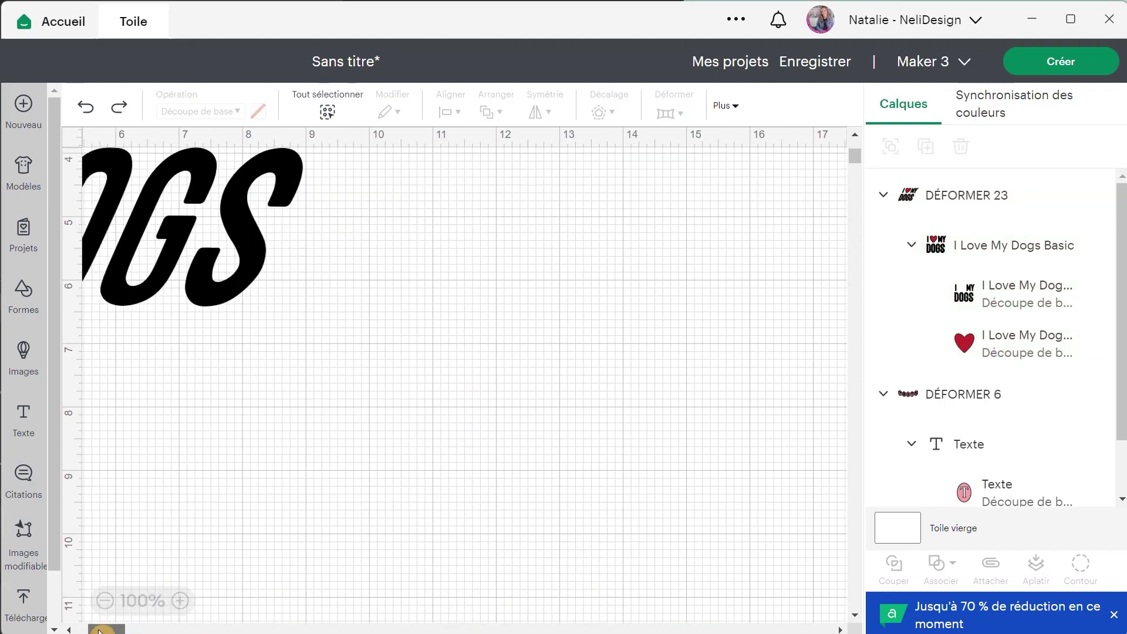
Move the warped dogs image aside to free the canvas area near the origin.
scroll(151, 541, "left", 5)
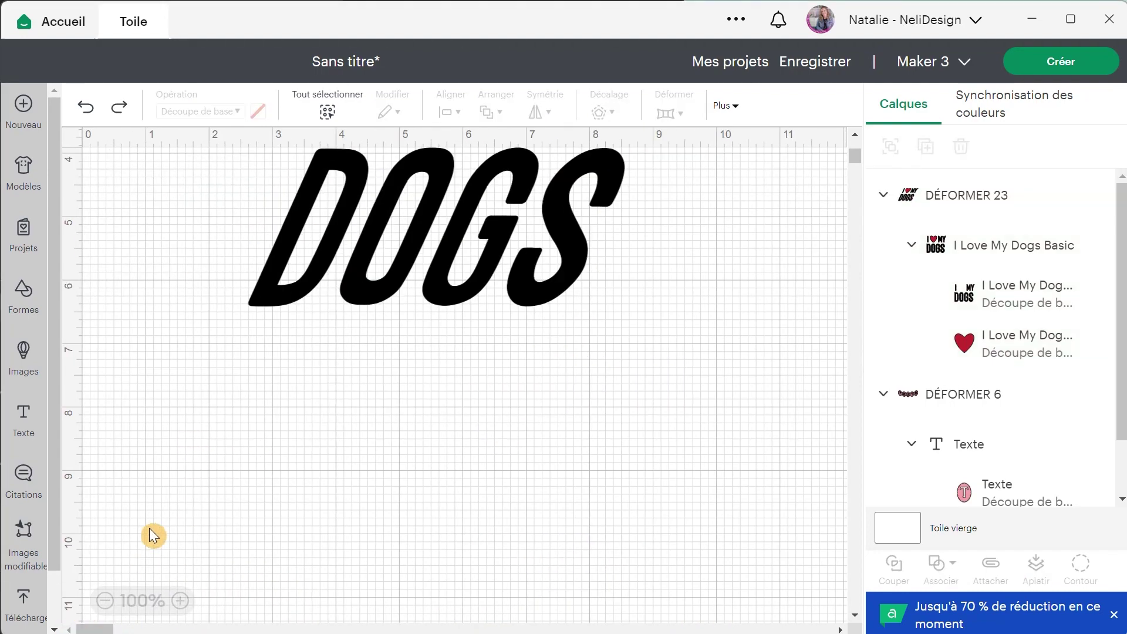
scroll(182, 483, "up", 4)
left_click_drag(181, 484, 767, 495)
scroll(465, 402, "left", 3)
Add a square shape, enlarge it to about 3.97 x 3.97 in and move it slightly lower.
left_click(24, 291)
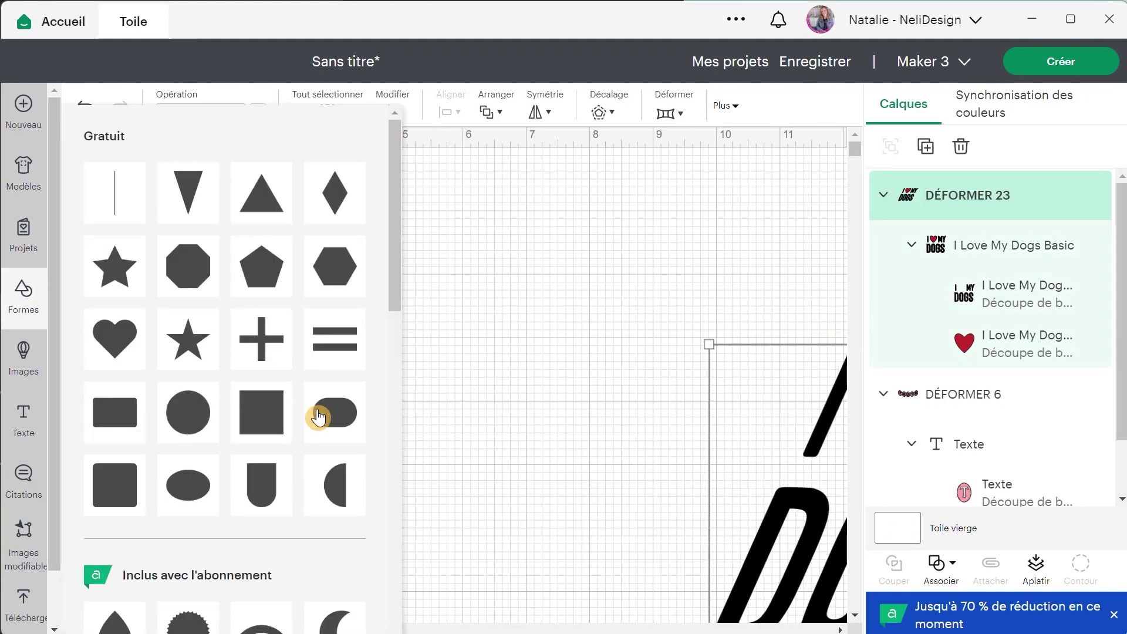
left_click(267, 416)
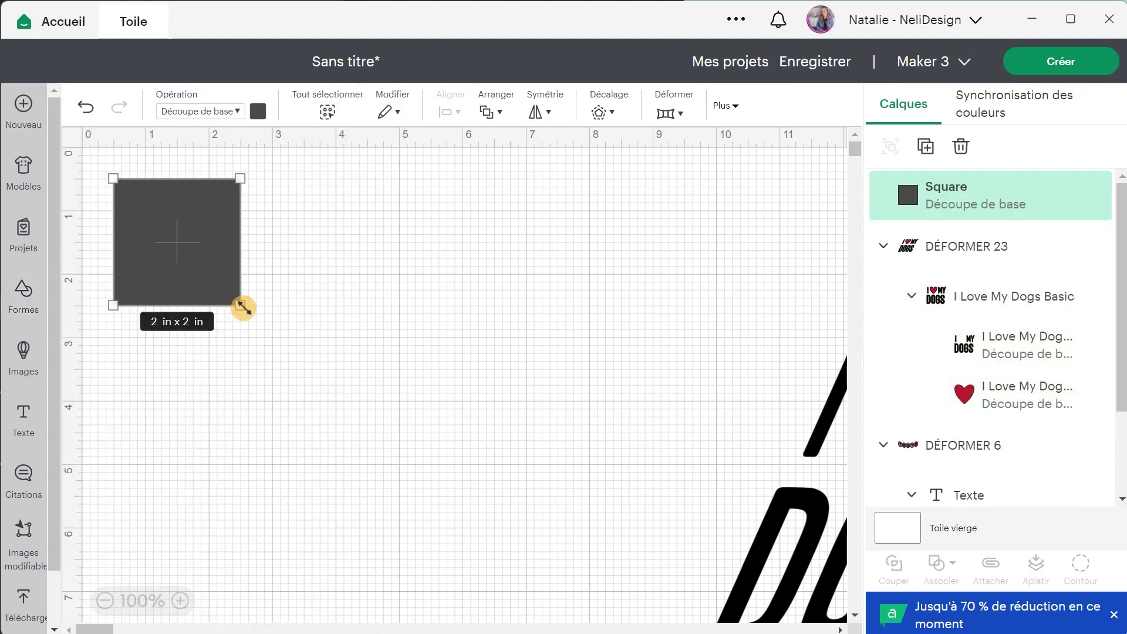
left_click_drag(238, 302, 359, 425)
left_click_drag(276, 332, 268, 398)
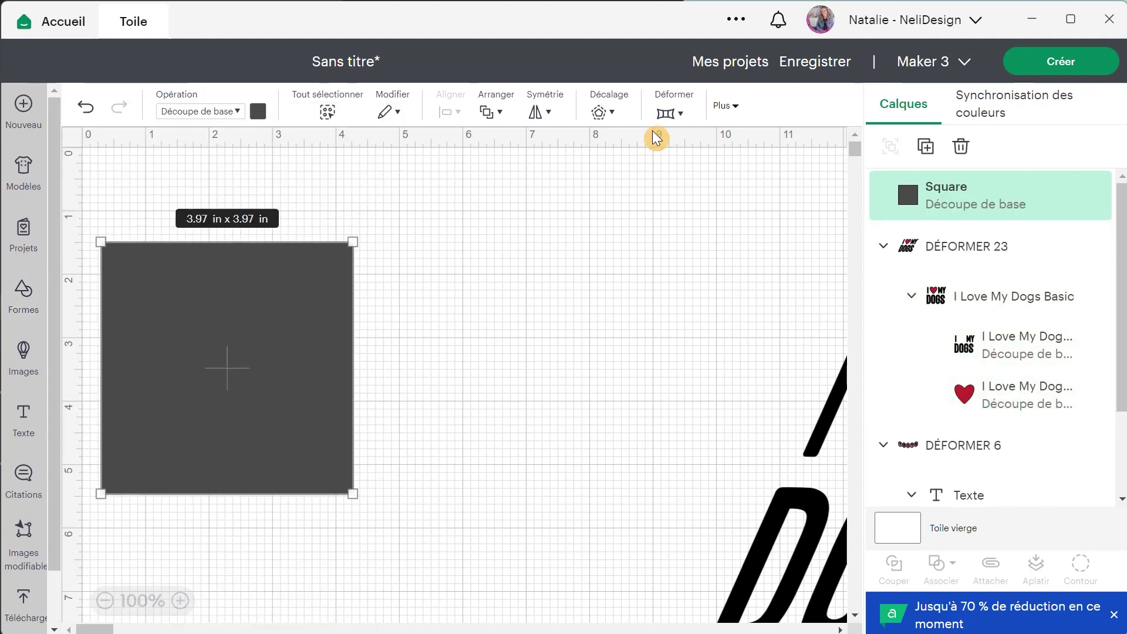
Try Déformer styles 4, 18 and 21 on the square, settle on style 20 and move the warped shape up.
left_click(669, 113)
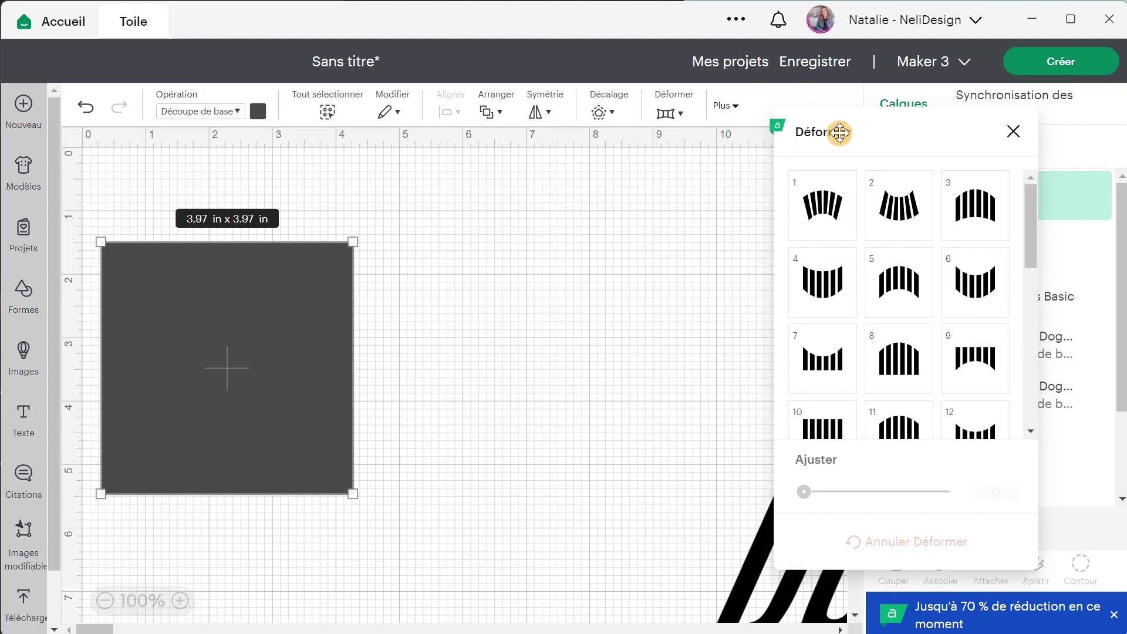
left_click(841, 287)
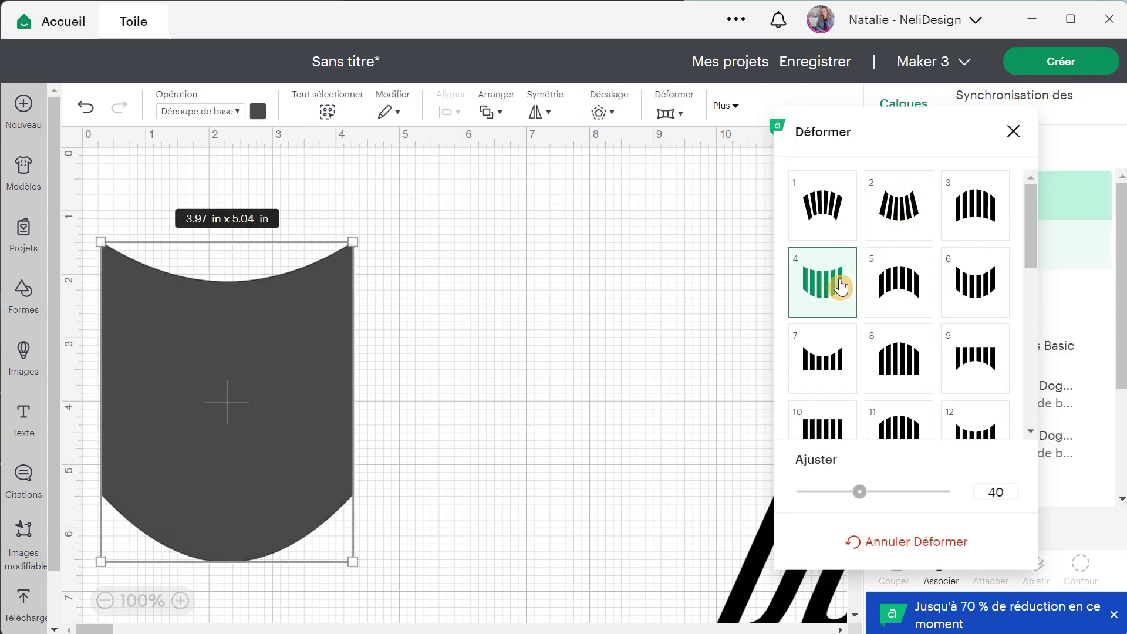
scroll(913, 364, "down", 2)
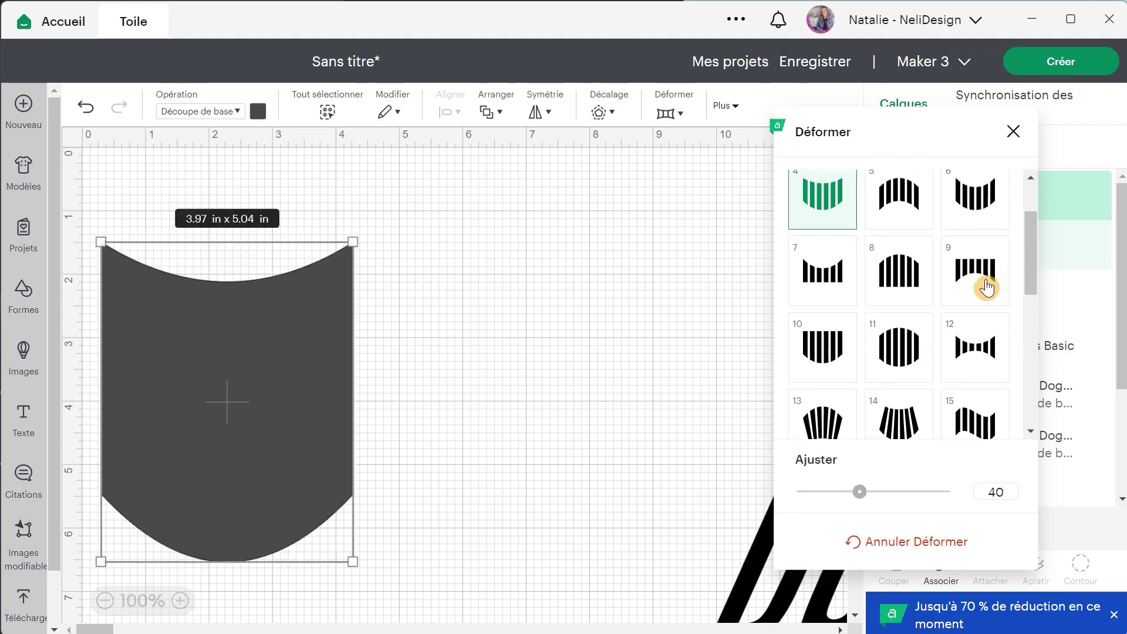
scroll(989, 288, "down", 3)
left_click(981, 324)
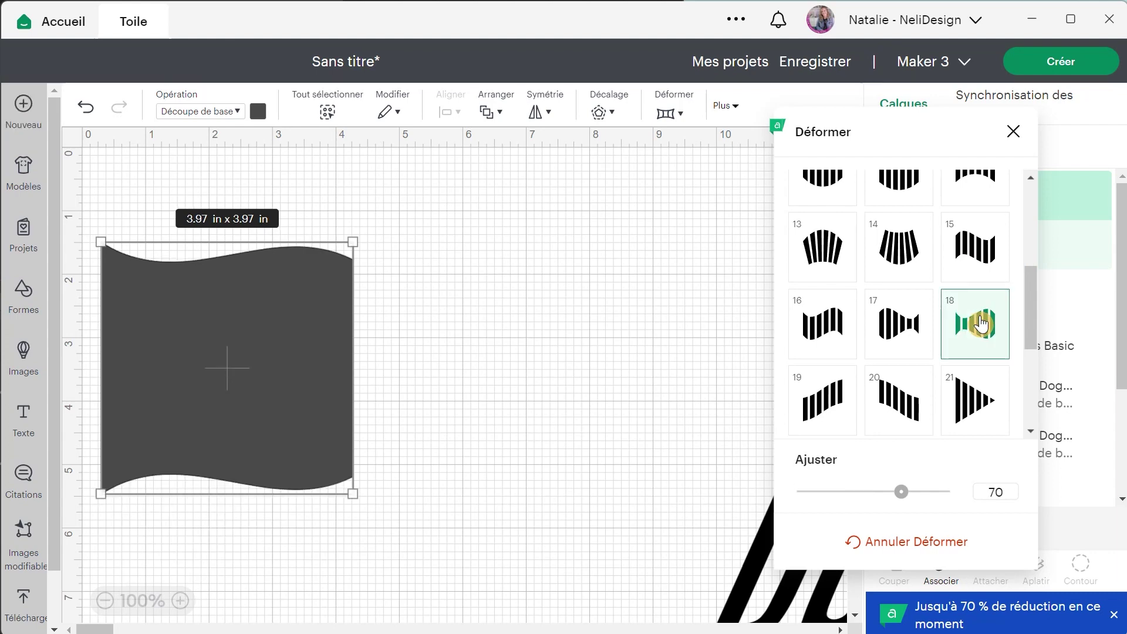
left_click(968, 414)
left_click(898, 402)
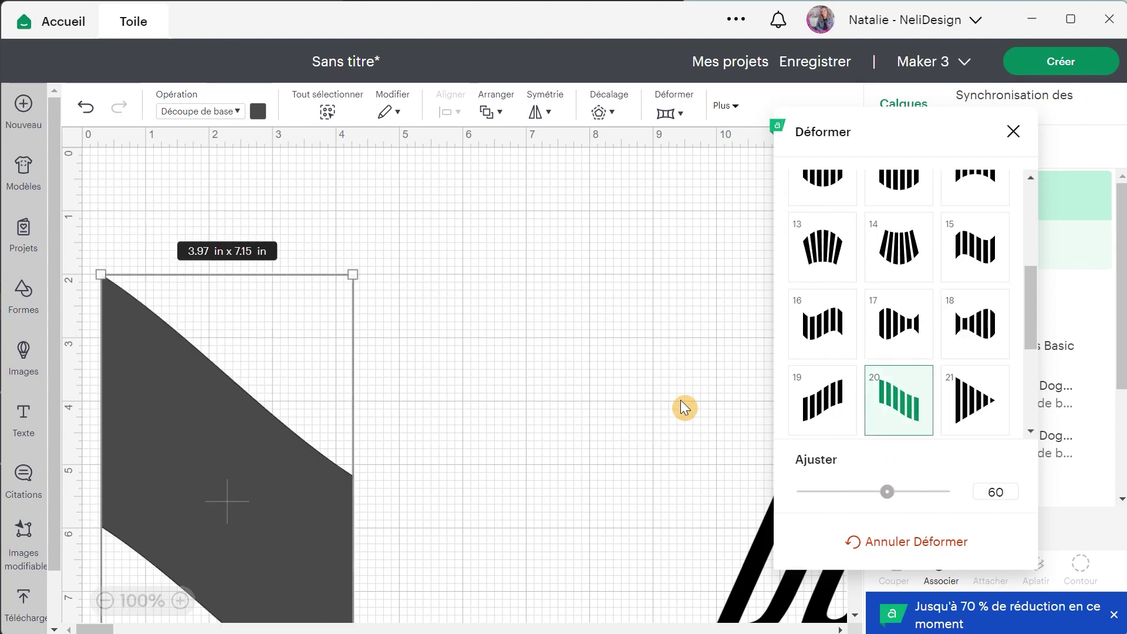
left_click_drag(260, 462, 336, 311)
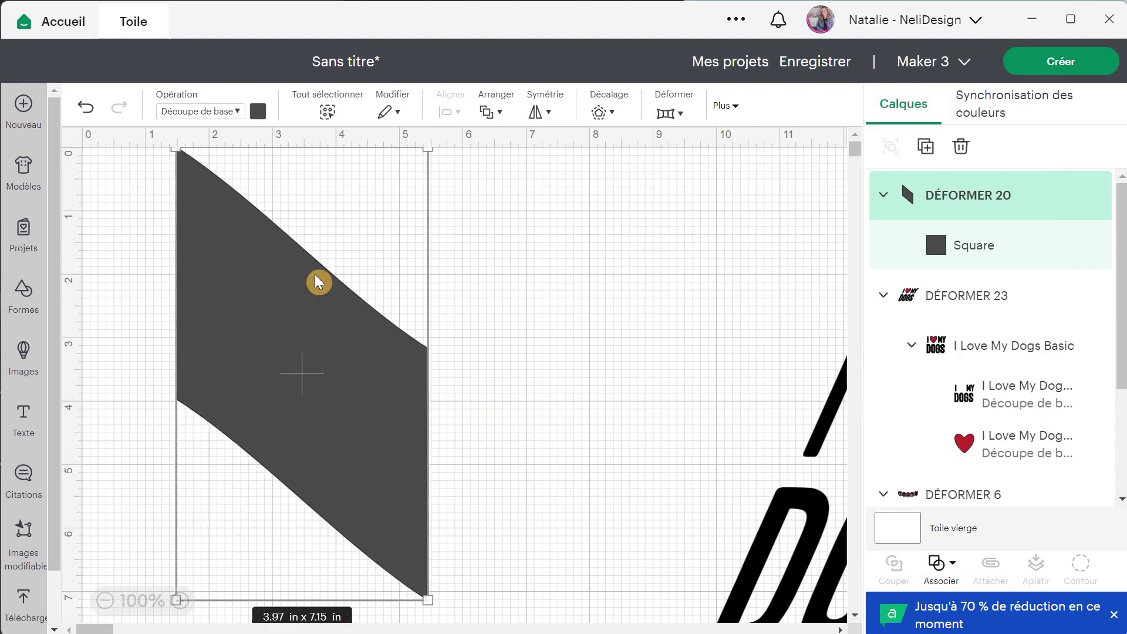